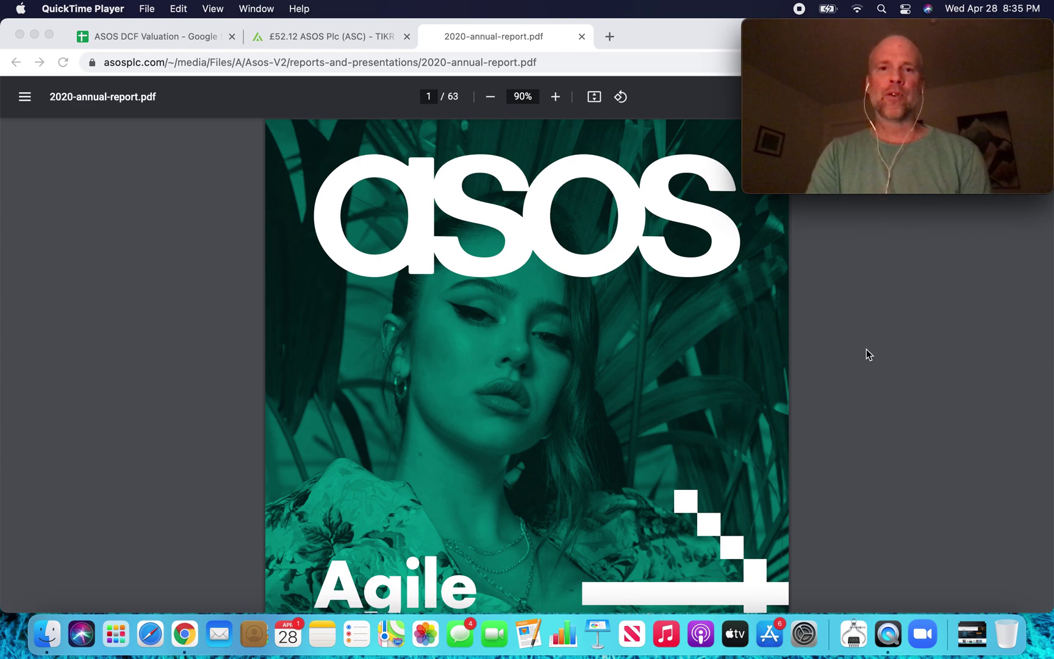
Scroll past the report cover to page 2's About us and Highlights, showing £3,263.5m revenue.
scroll(869, 354, "down", 1)
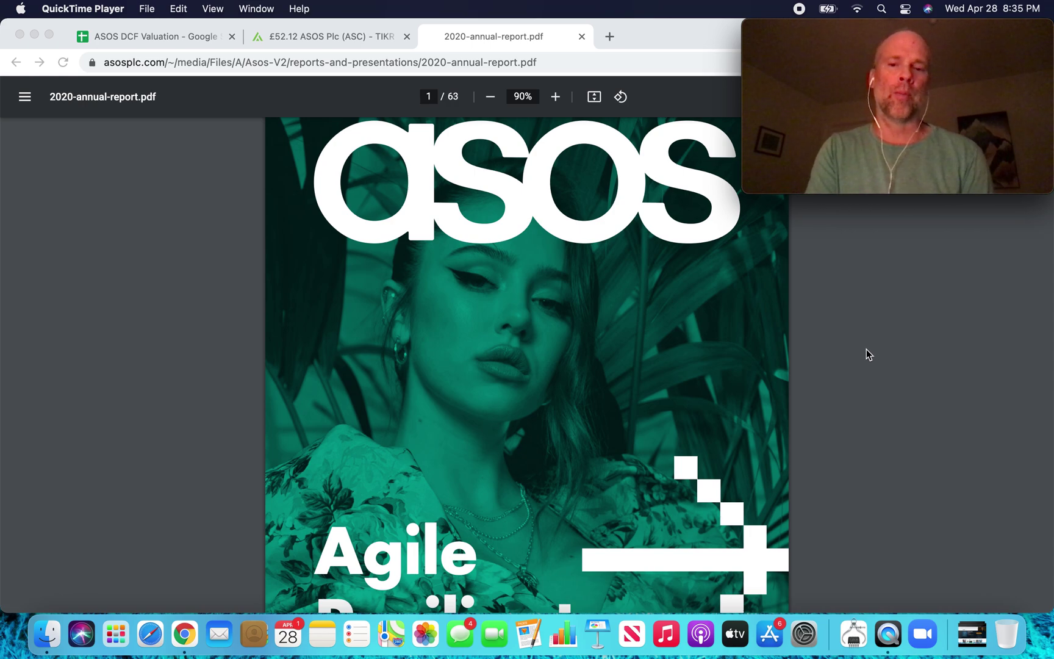
scroll(867, 351, "down", 10)
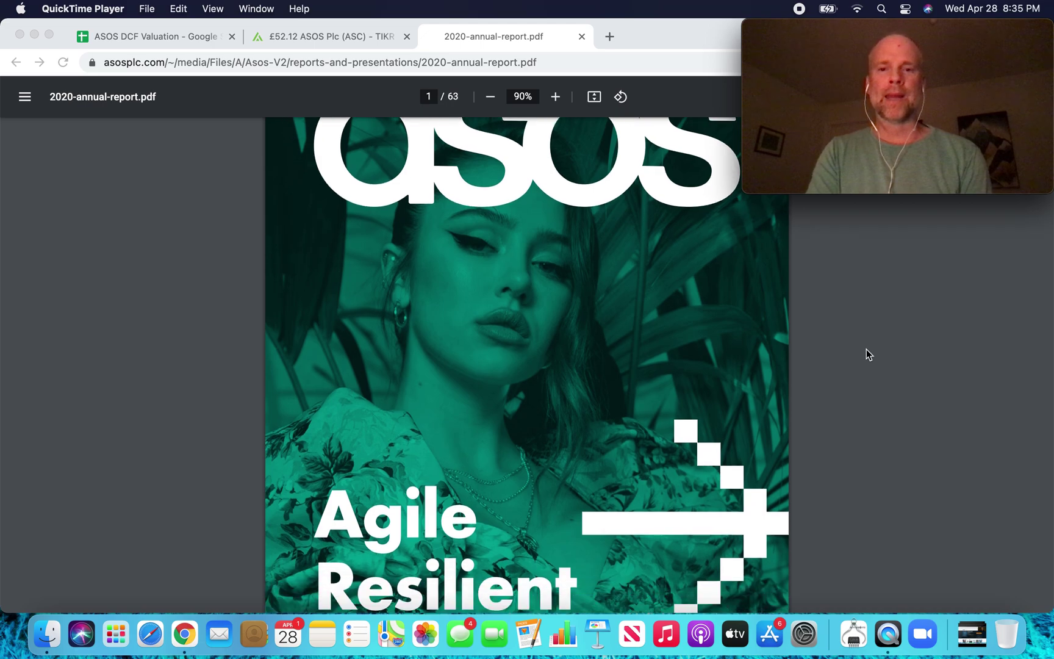
scroll(869, 354, "down", 6)
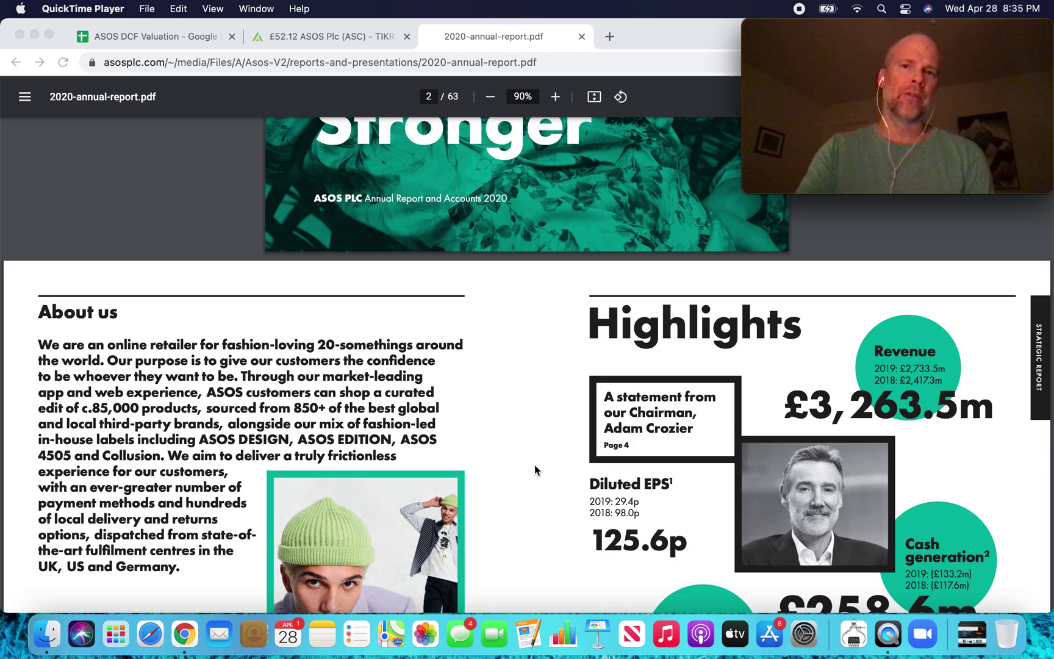
Scroll page 2 down to 125.6p diluted EPS, 47.4% gross margin and £258.6m cash generation.
scroll(535, 465, "down", 3)
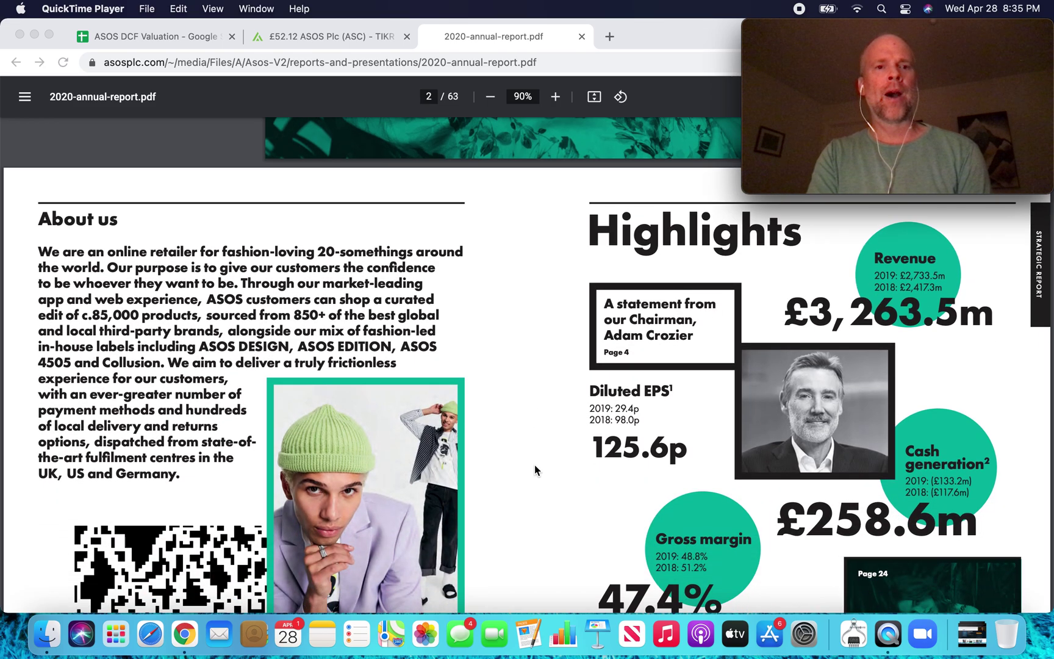
scroll(535, 465, "down", 2)
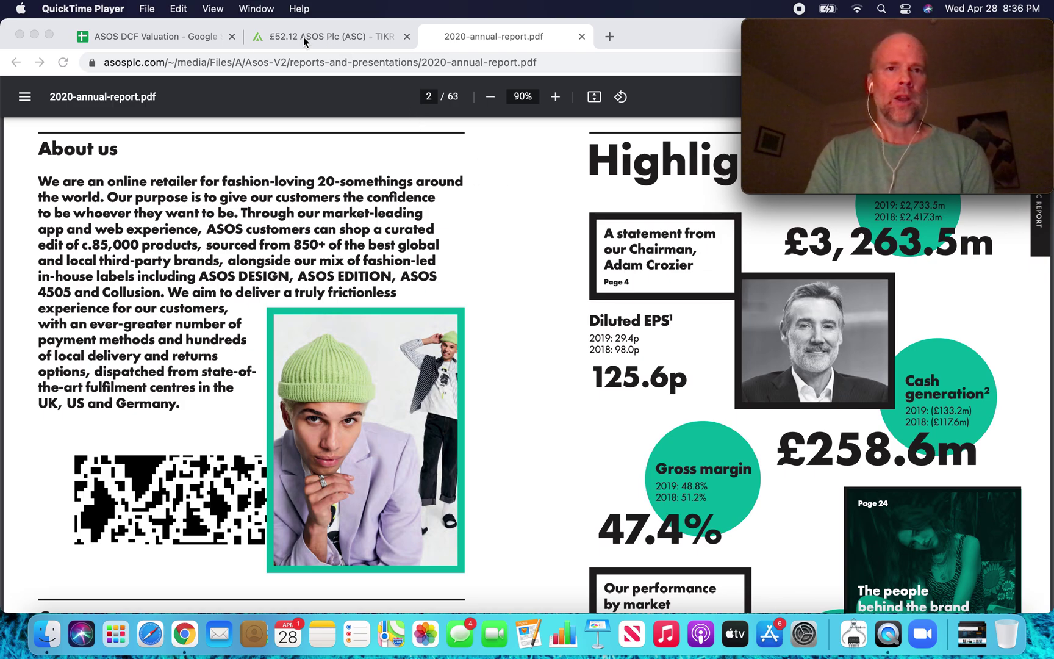
Inspect the DCF sheet's terminal-year entry in D15 and the 23% years 1–5 growth in B4.
left_click(178, 38)
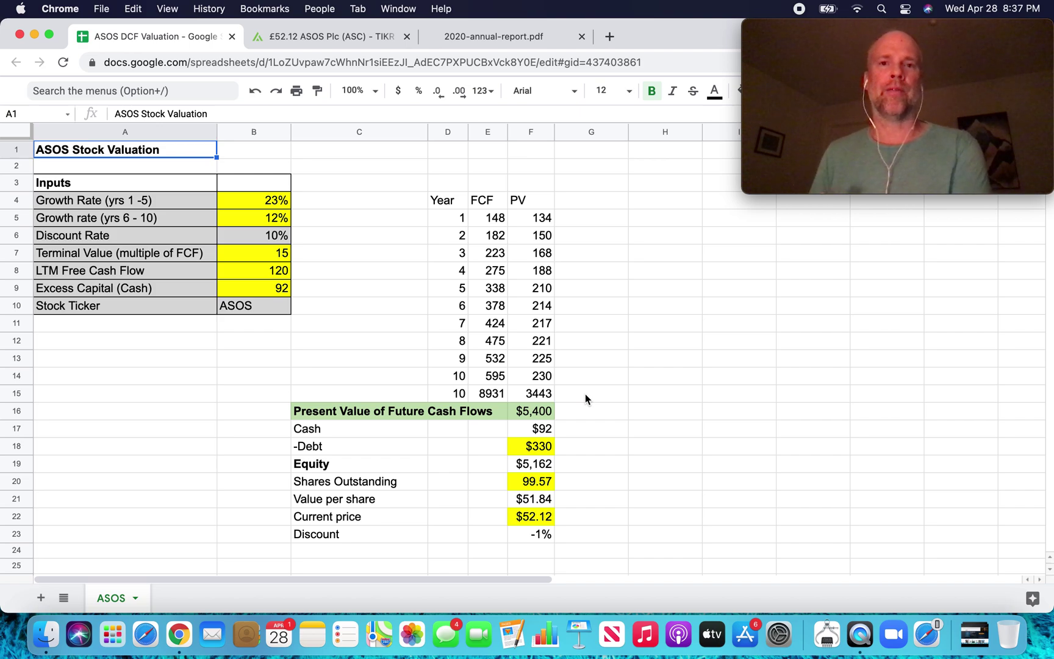
left_click(457, 394)
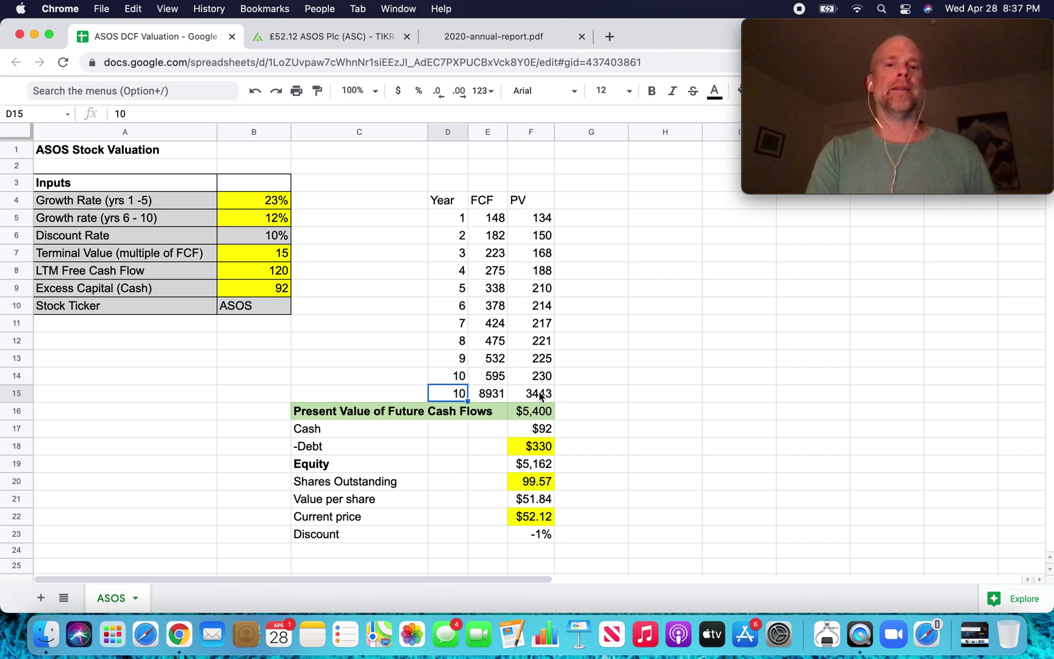
left_click(277, 202)
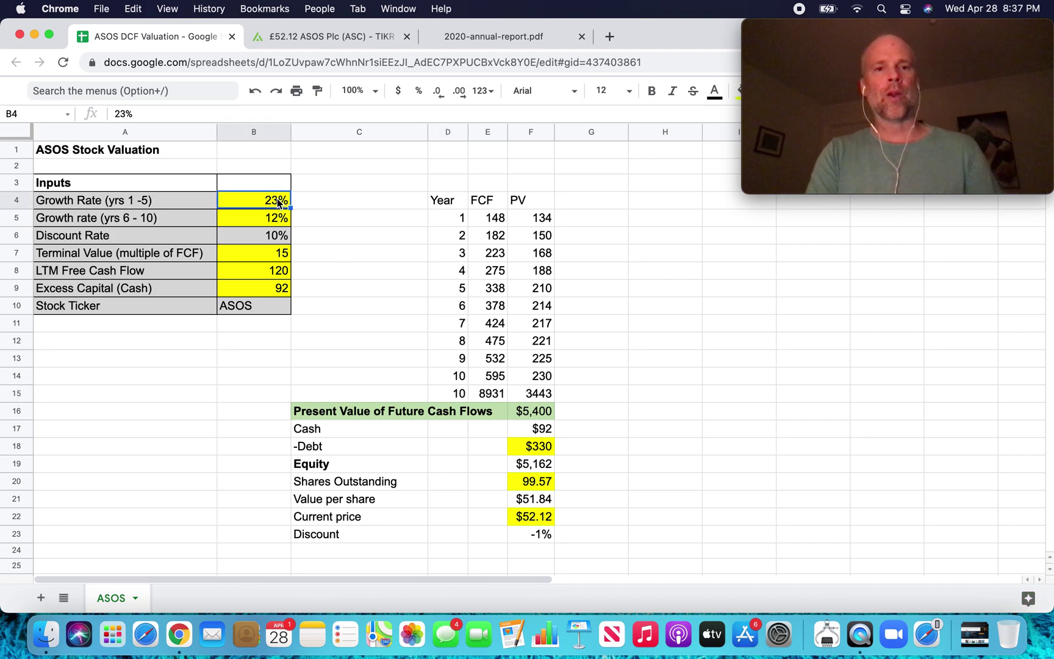
left_click(330, 37)
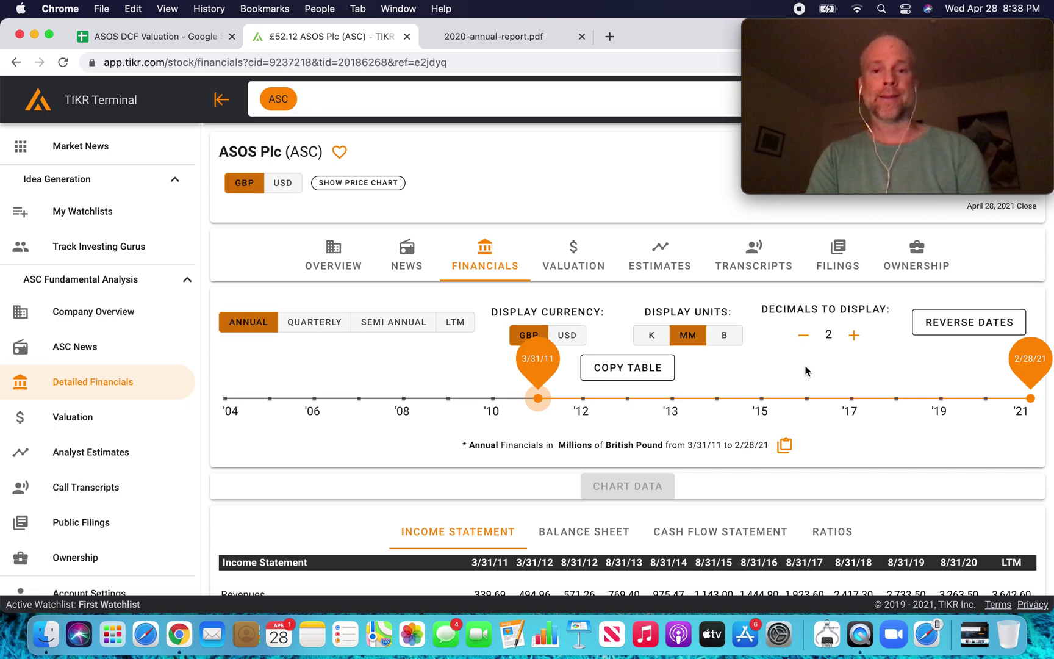
Review ASOS's TIKR annual income statement from revenue down to operating income.
scroll(805, 371, "down", 3)
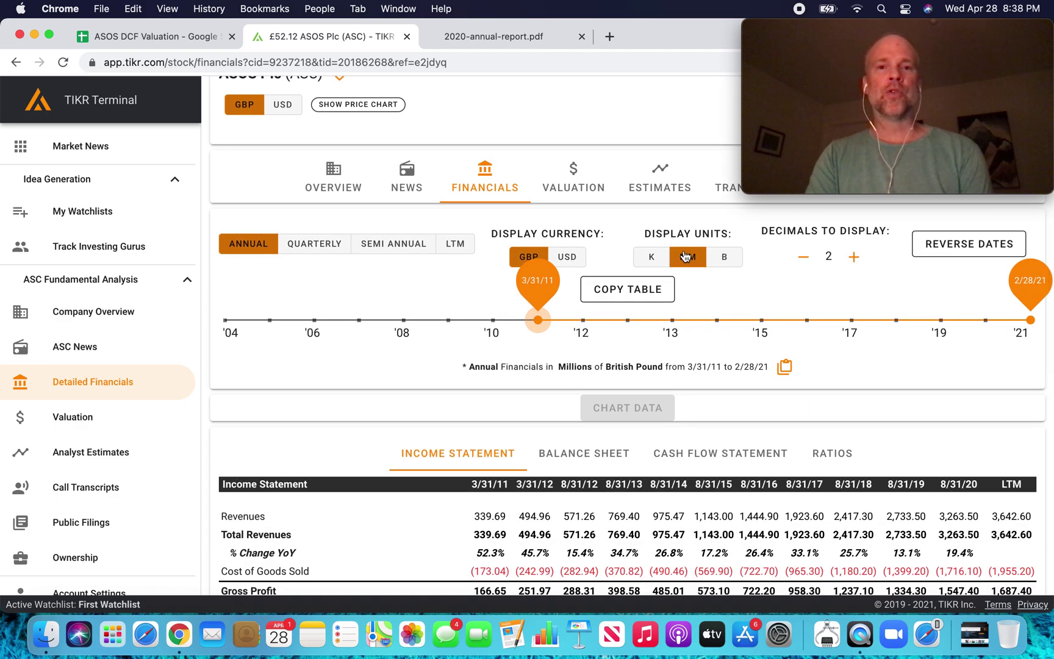
scroll(642, 212, "up", 3)
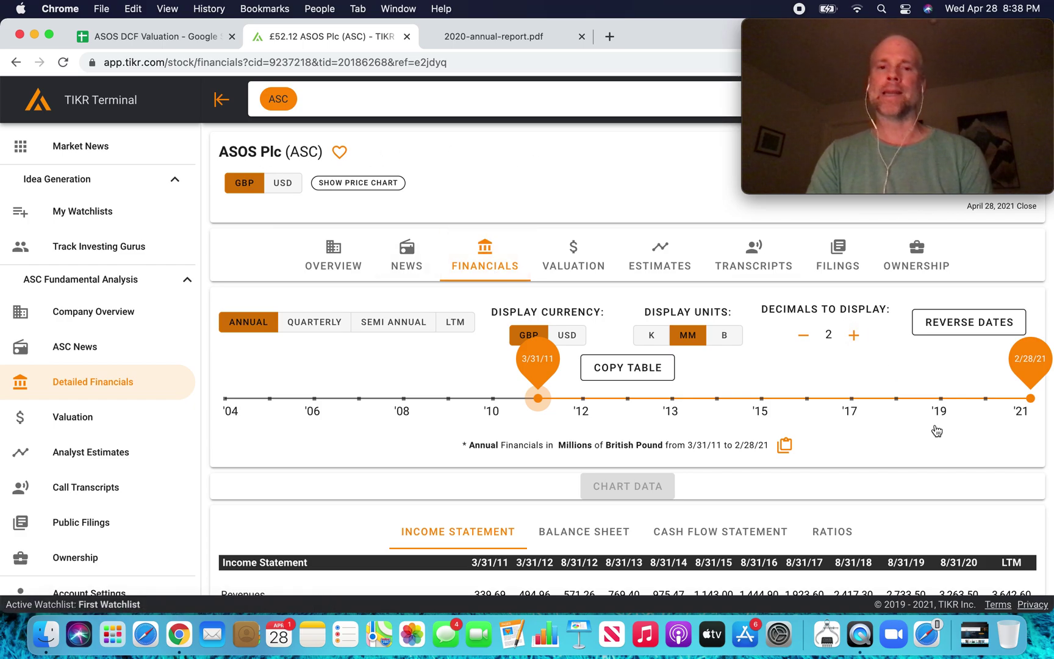
scroll(970, 464, "down", 6)
scroll(967, 459, "down", 4)
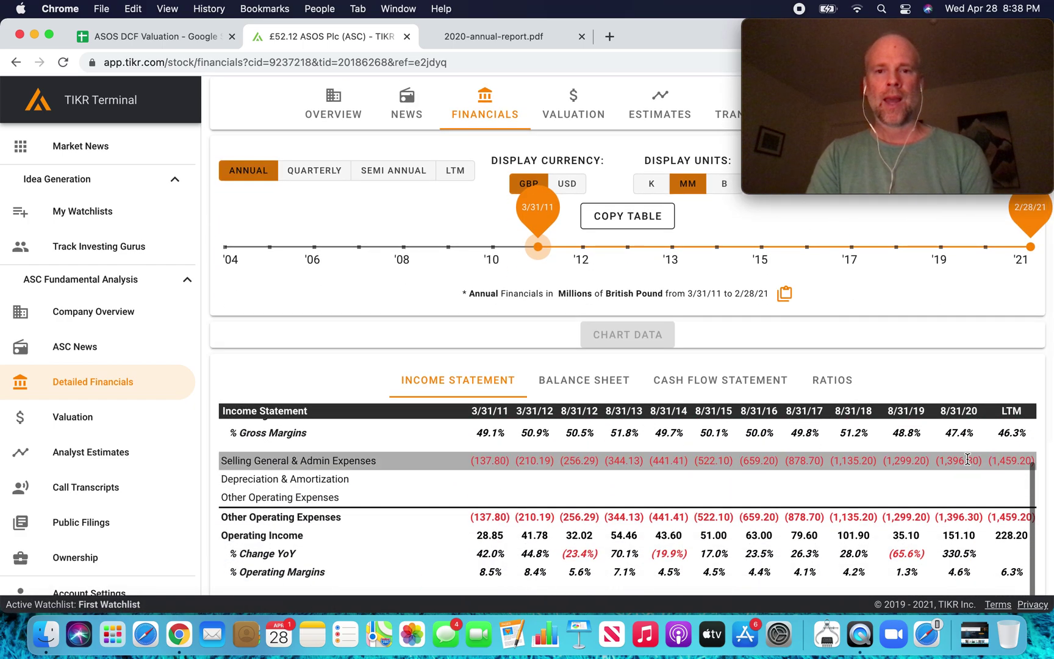
scroll(968, 459, "up", 4)
scroll(995, 341, "down", 2)
scroll(994, 342, "down", 3)
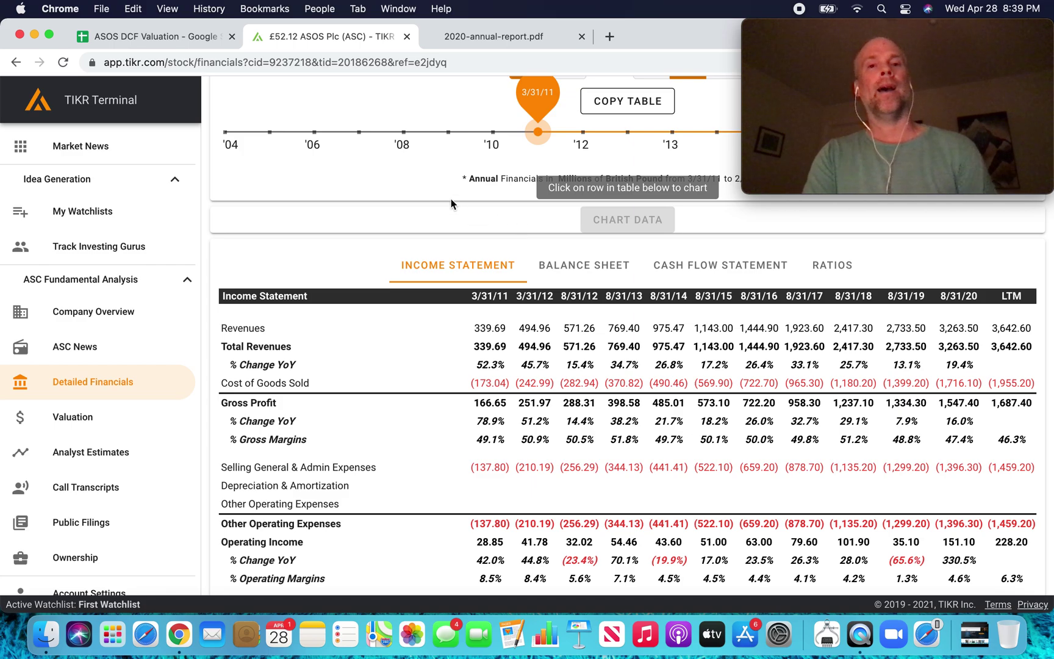
left_click(184, 33)
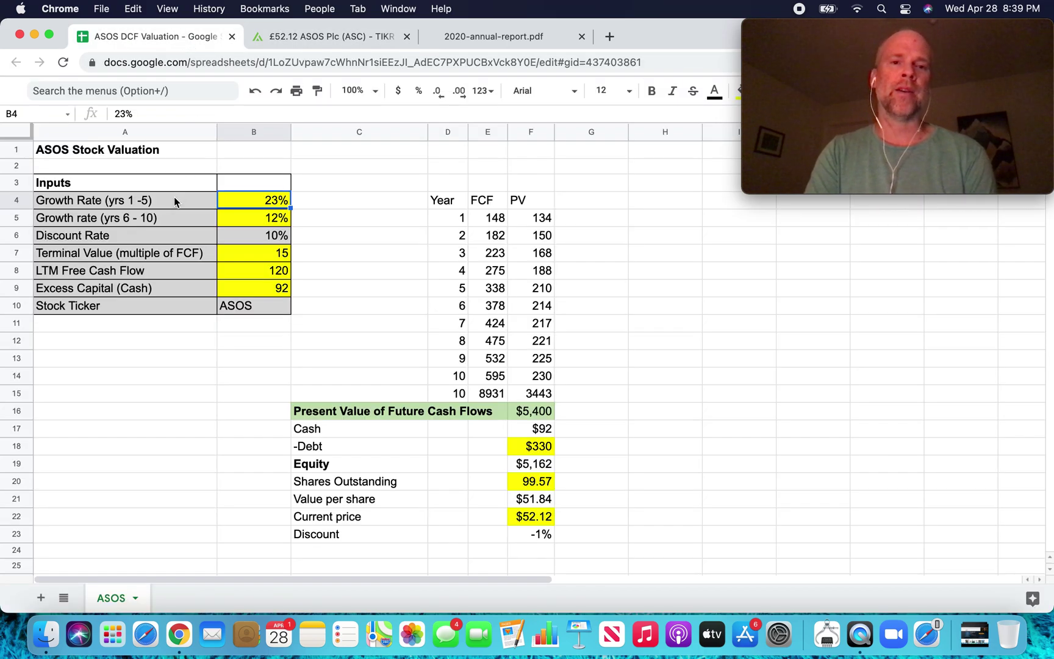
Check the 12% years 6–10 growth, 10% discount rate, 15x terminal multiple and 120 LTM free cash flow.
left_click(233, 219)
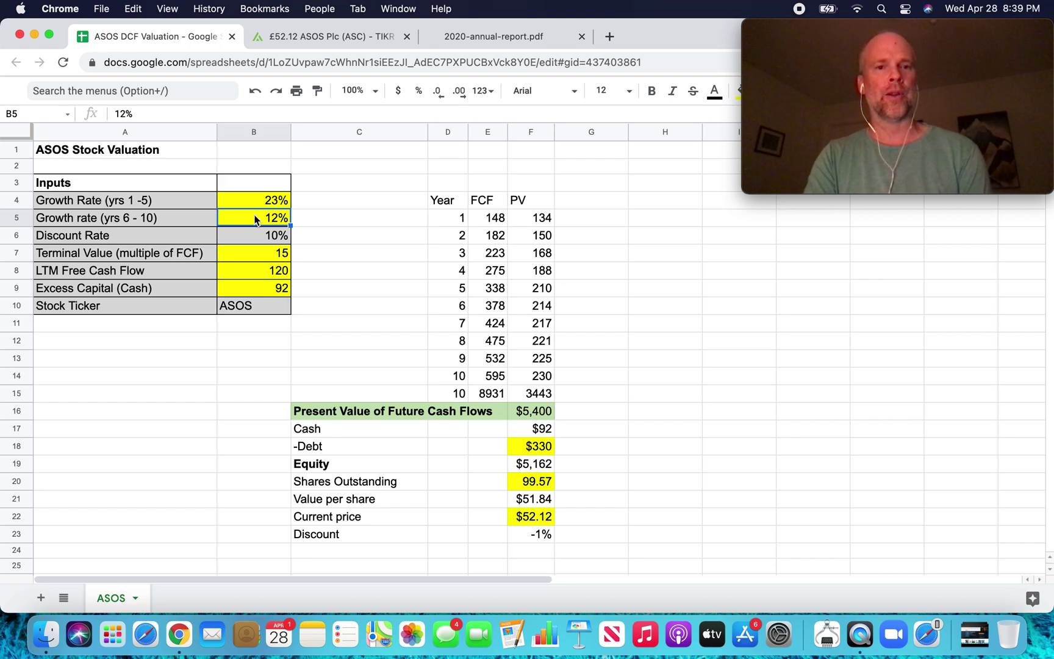
left_click(257, 236)
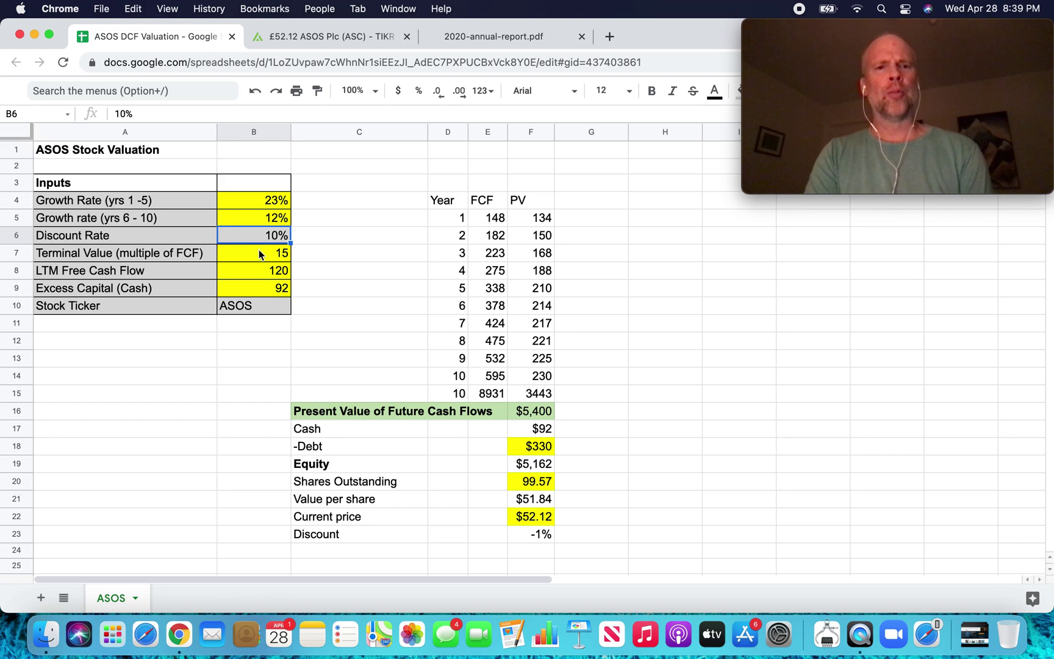
left_click(273, 258)
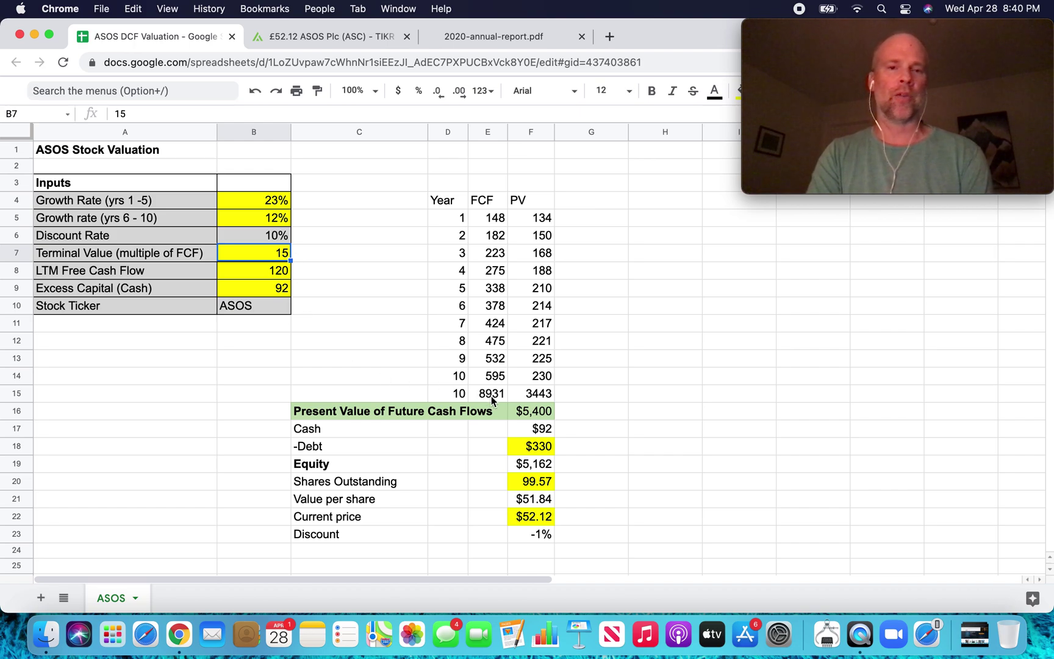
left_click(255, 275)
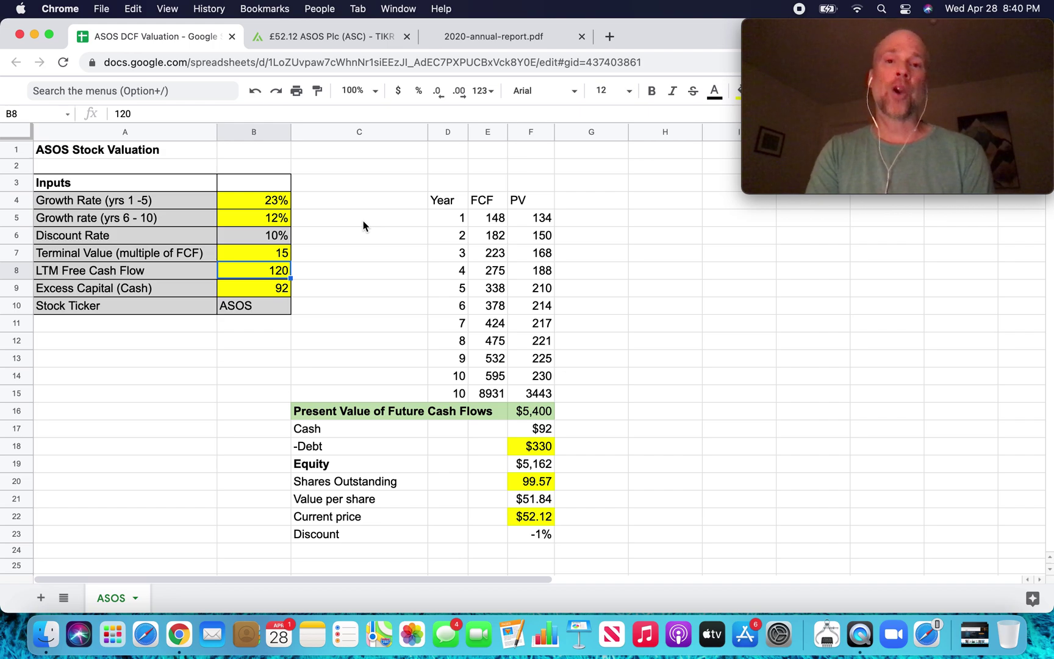
Narrow the TIKR income statement's range to start at 8/31/15 instead of 3/31/11.
left_click(325, 35)
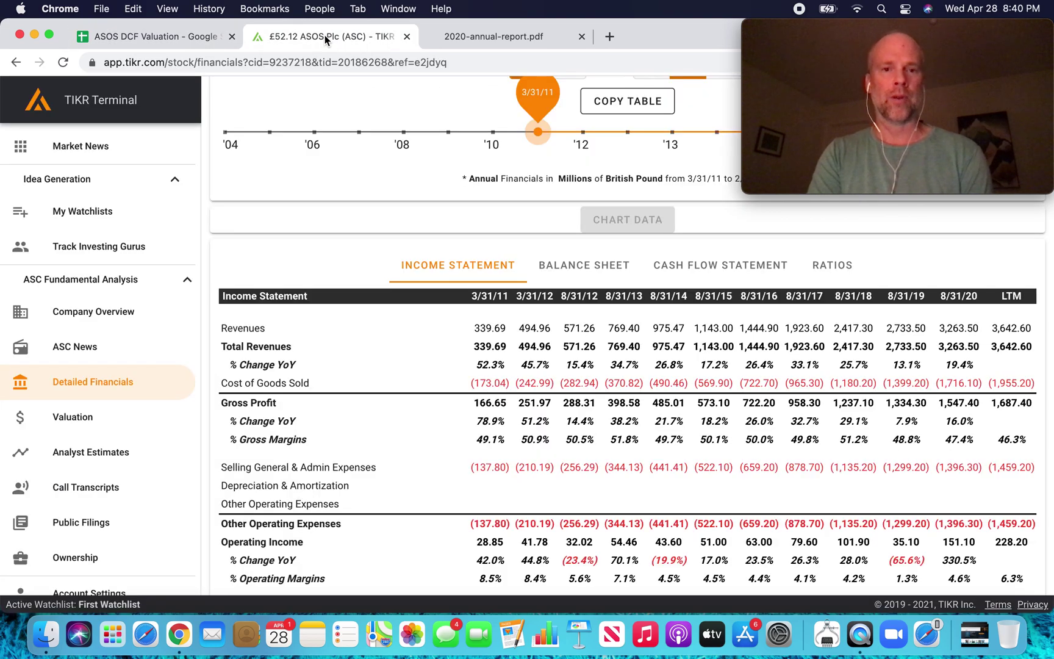
scroll(931, 255, "up", 1)
scroll(932, 255, "up", 5)
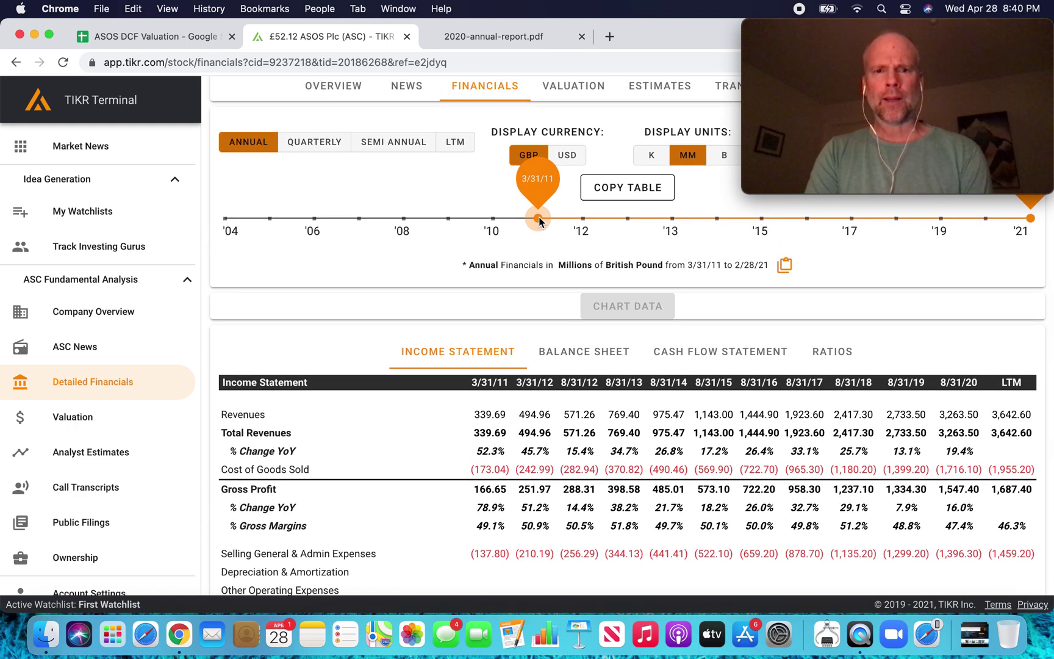
left_click_drag(539, 218, 760, 218)
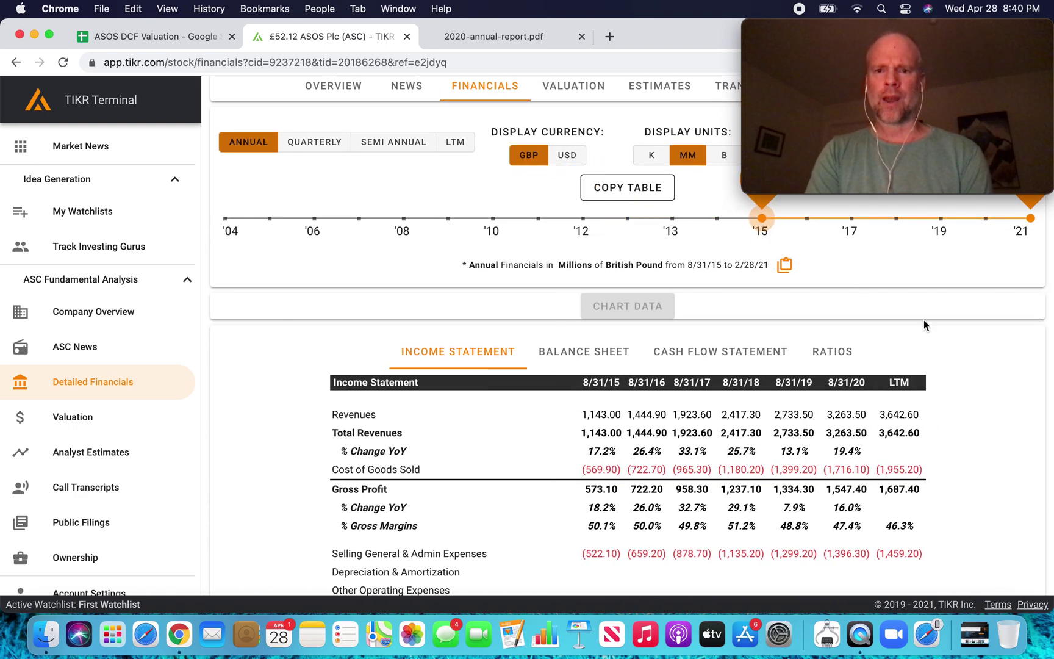
scroll(1025, 419, "down", 4)
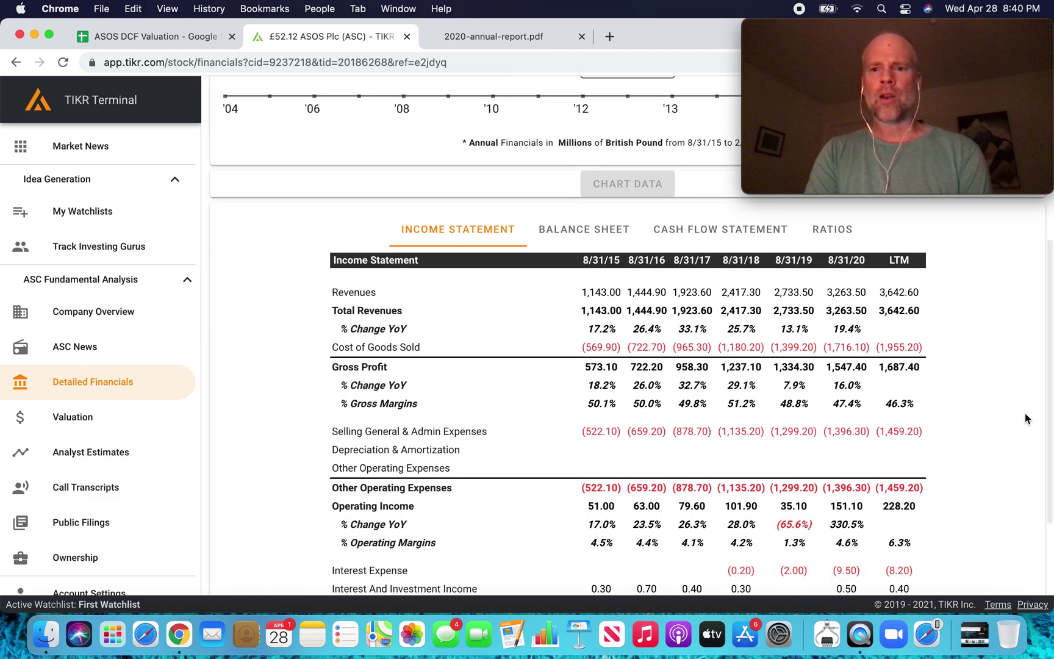
scroll(1026, 419, "down", 1)
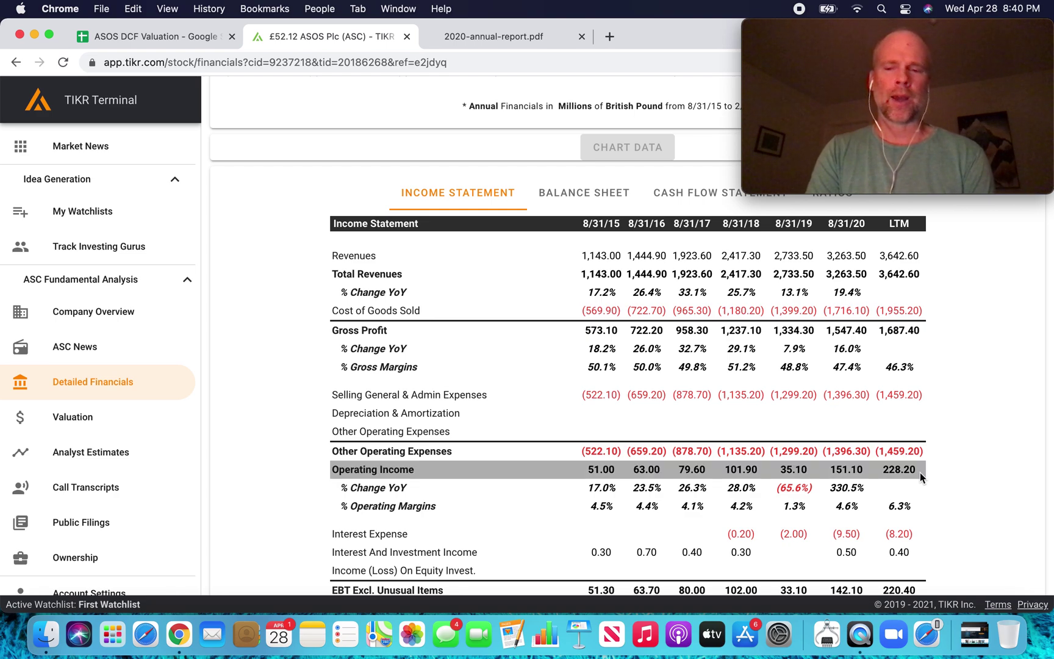
Show ASOS's cash flow statement and review operating cash flow and capital expenditure rows.
scroll(963, 409, "up", 3)
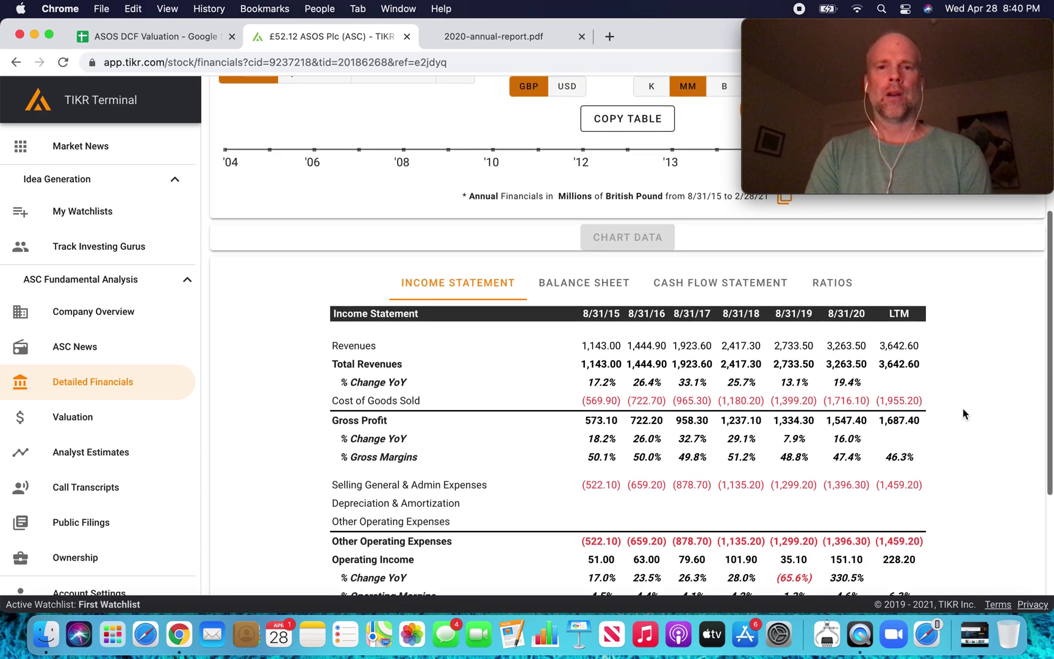
scroll(963, 414, "up", 3)
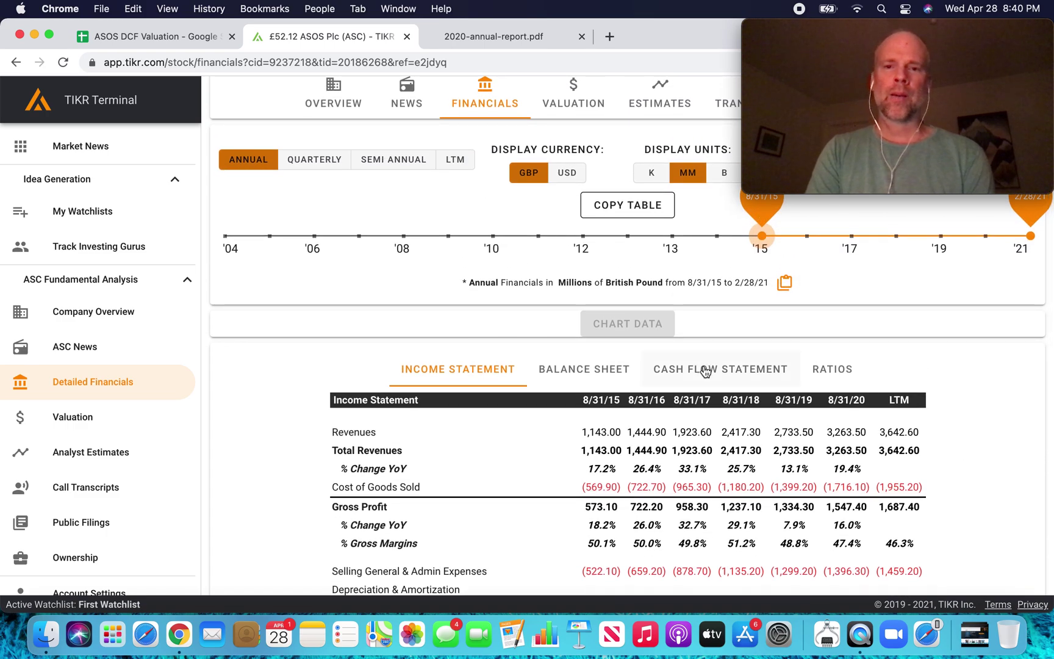
left_click(706, 372)
scroll(937, 431, "down", 4)
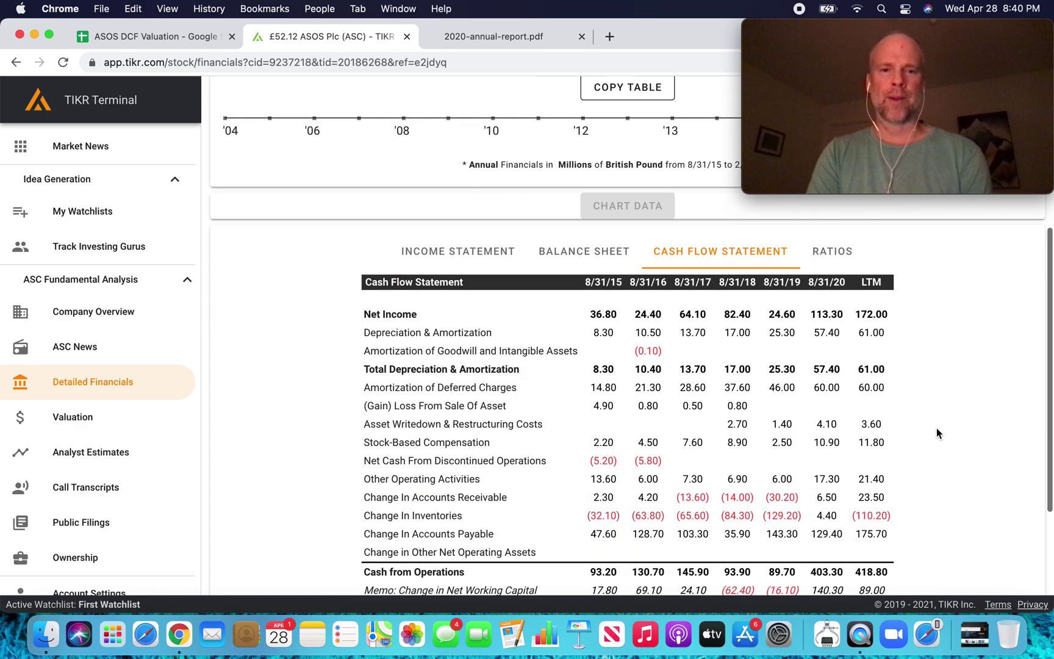
scroll(938, 431, "down", 6)
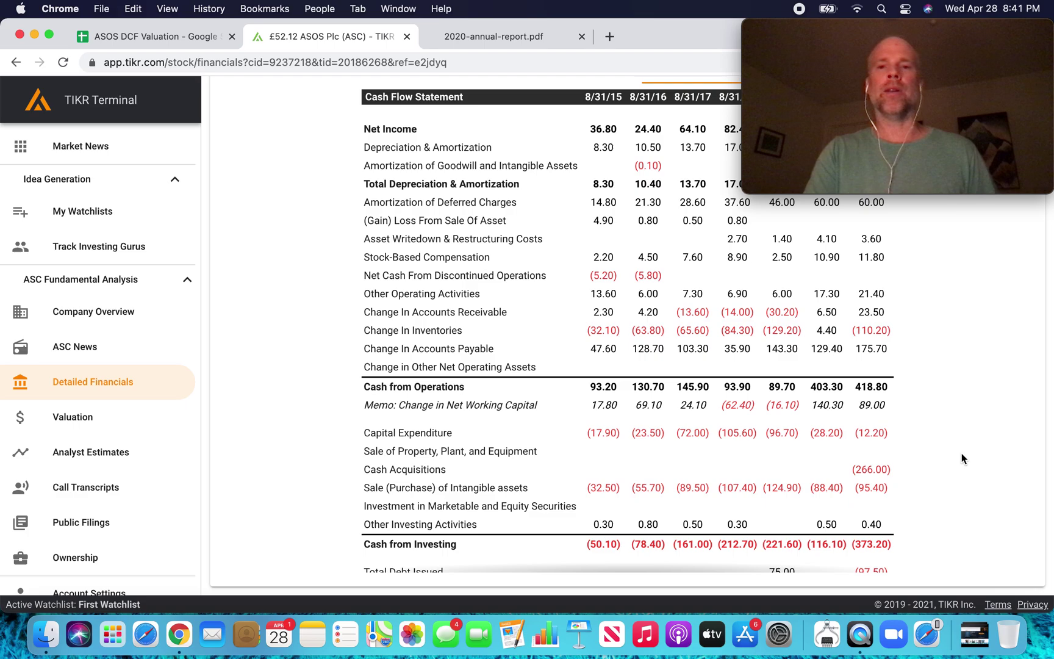
scroll(962, 458, "up", 3)
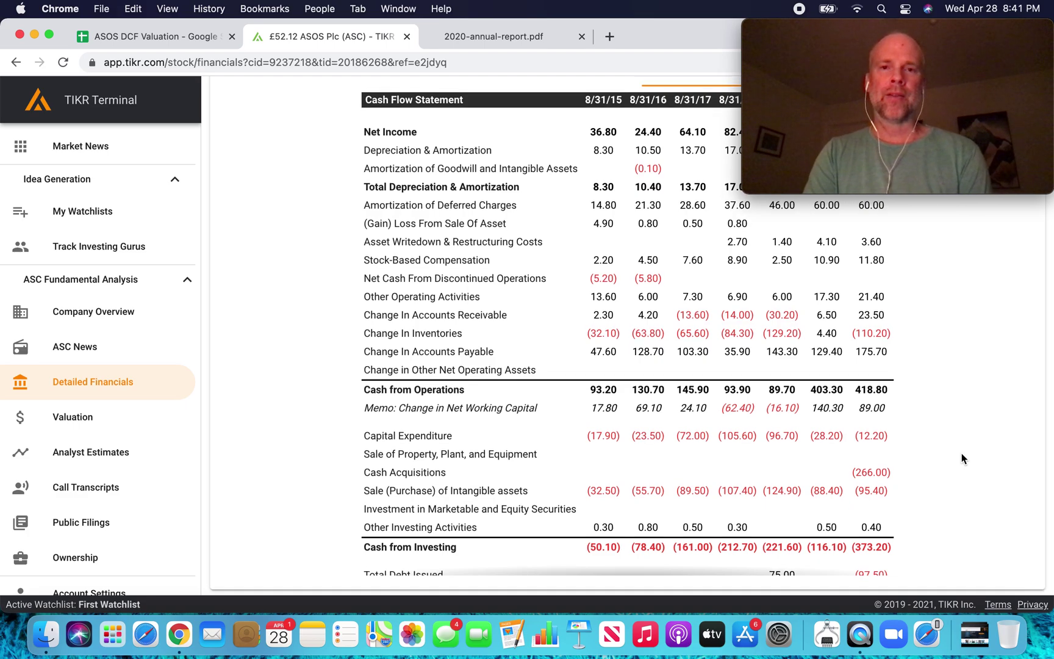
scroll(962, 459, "down", 1)
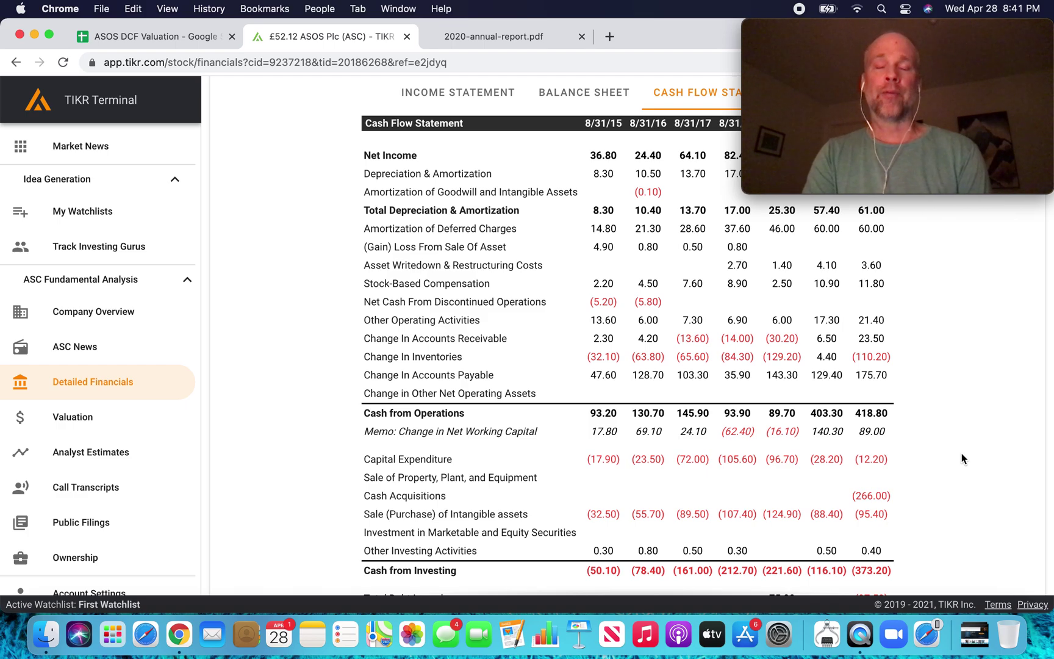
scroll(962, 458, "down", 1)
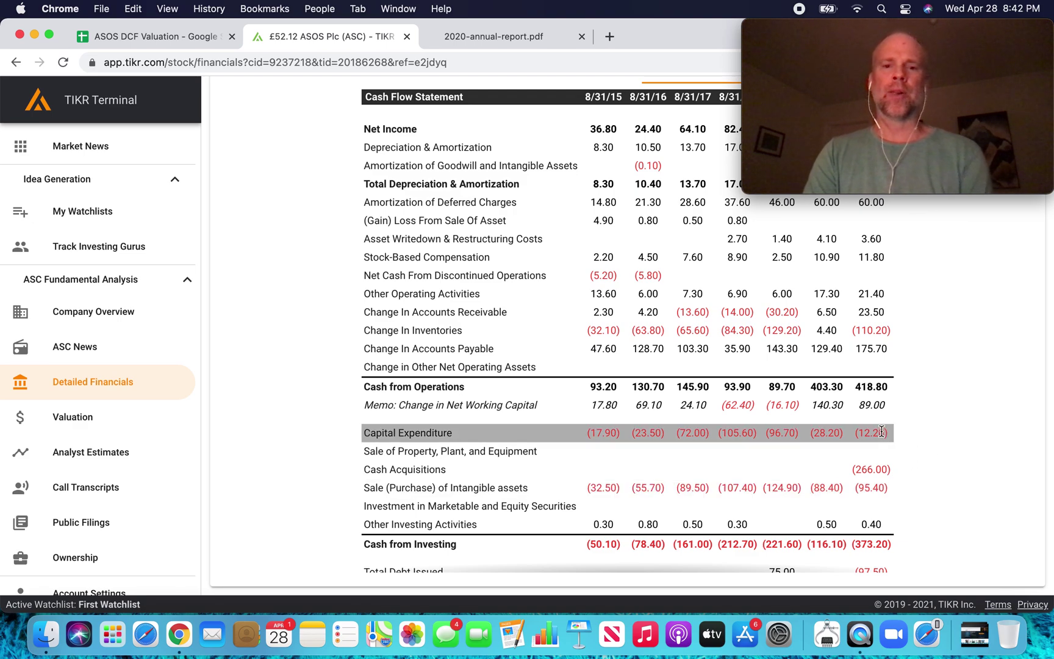
scroll(942, 391, "up", 3)
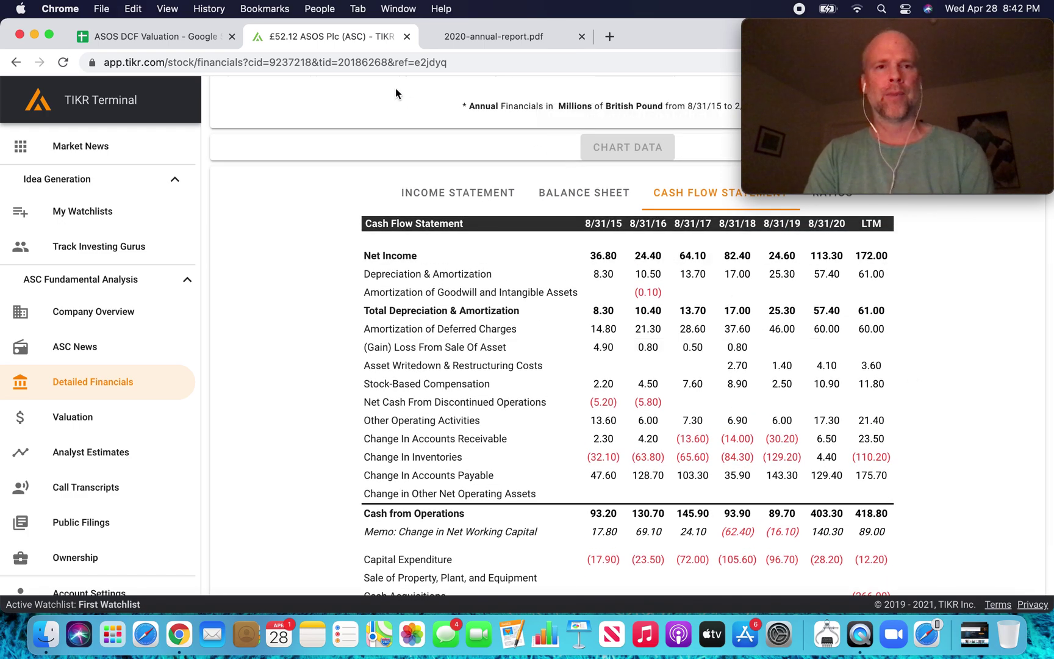
left_click(191, 32)
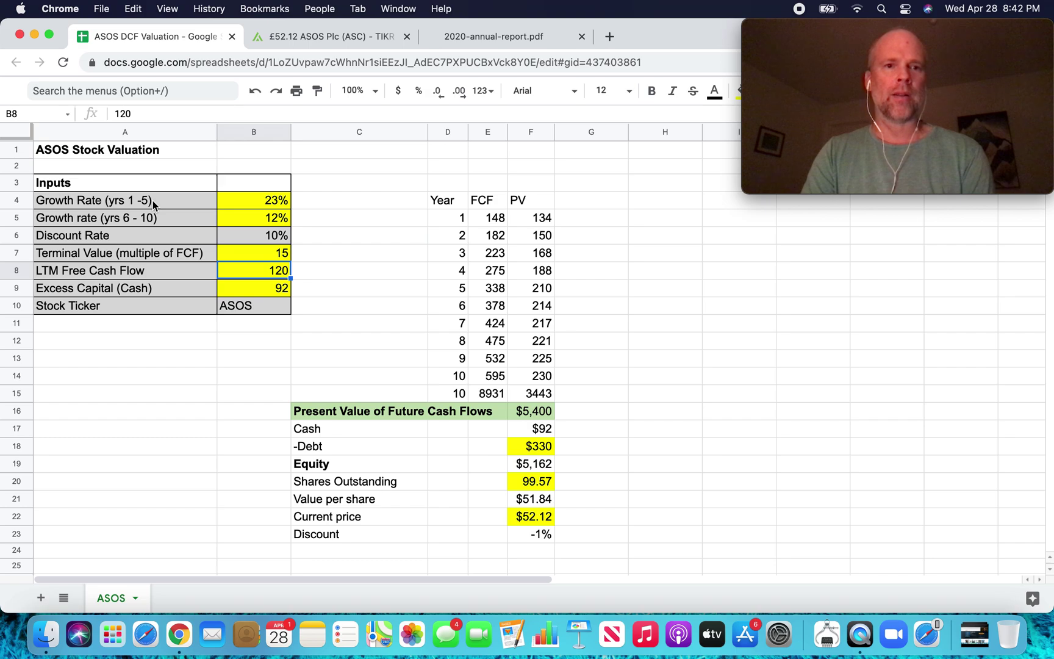
left_click(252, 289)
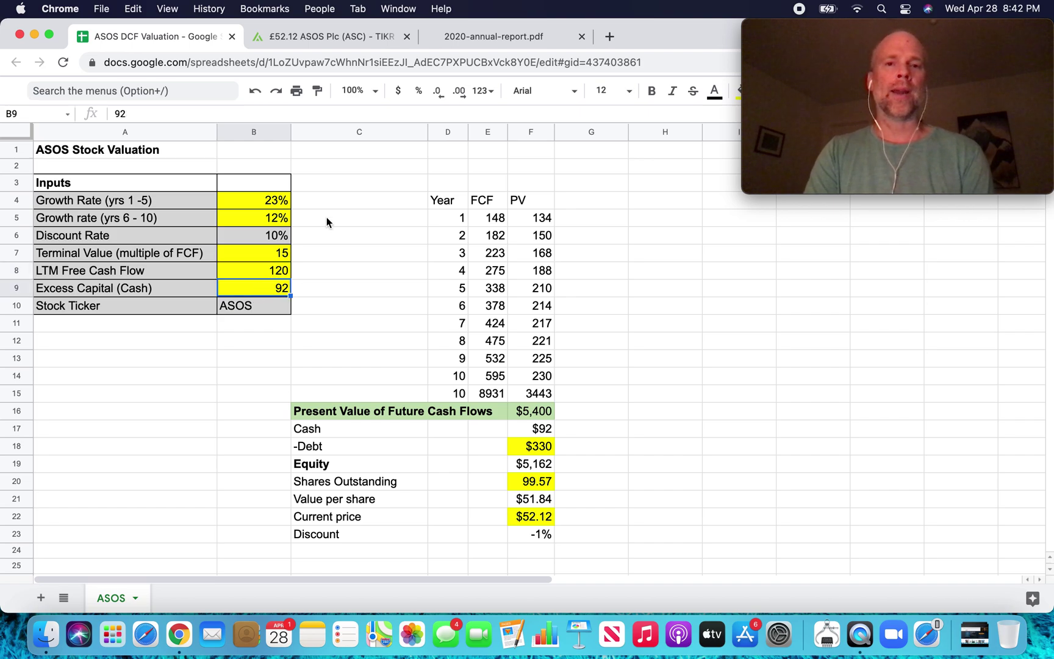
left_click(342, 38)
Confirm the 92.00 LTM cash on ASOS's balance sheet against the sheet's Cash line.
left_click(547, 195)
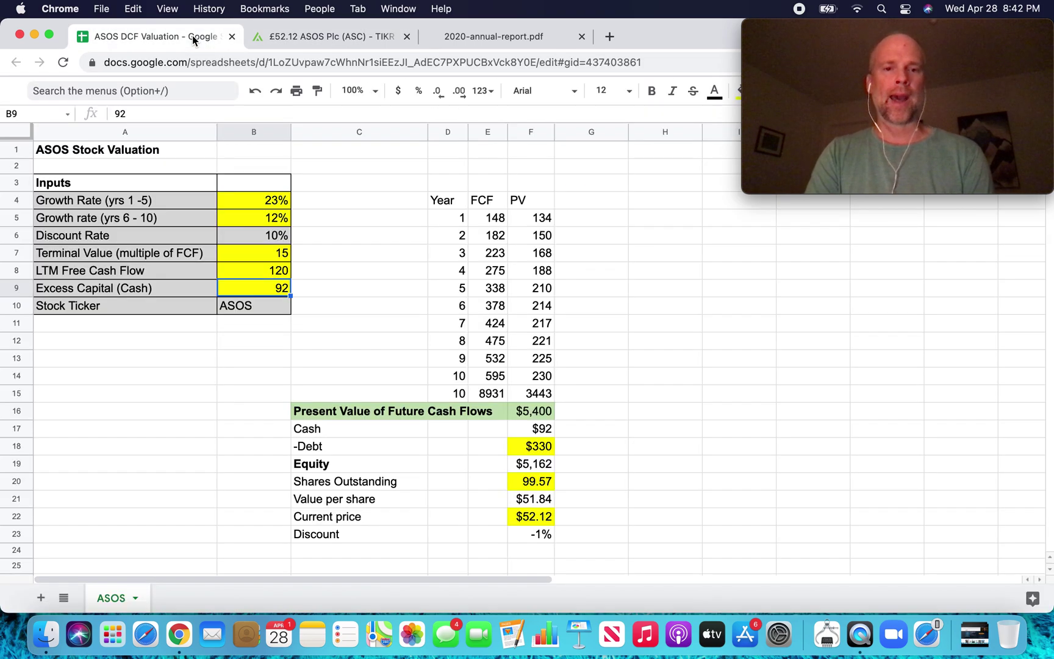
left_click(192, 36)
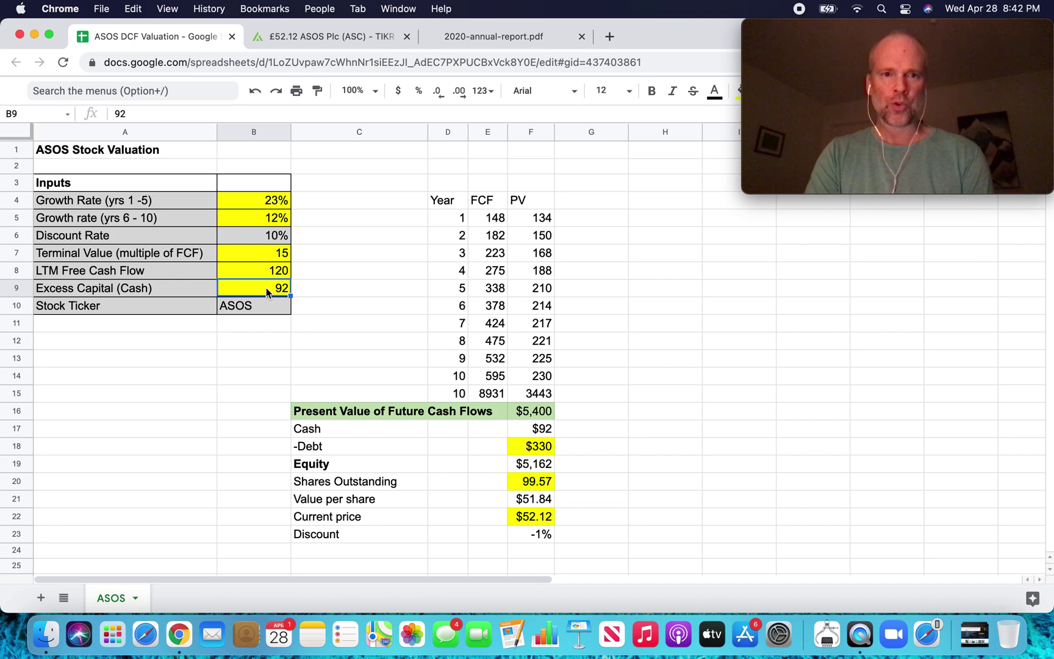
left_click(534, 432)
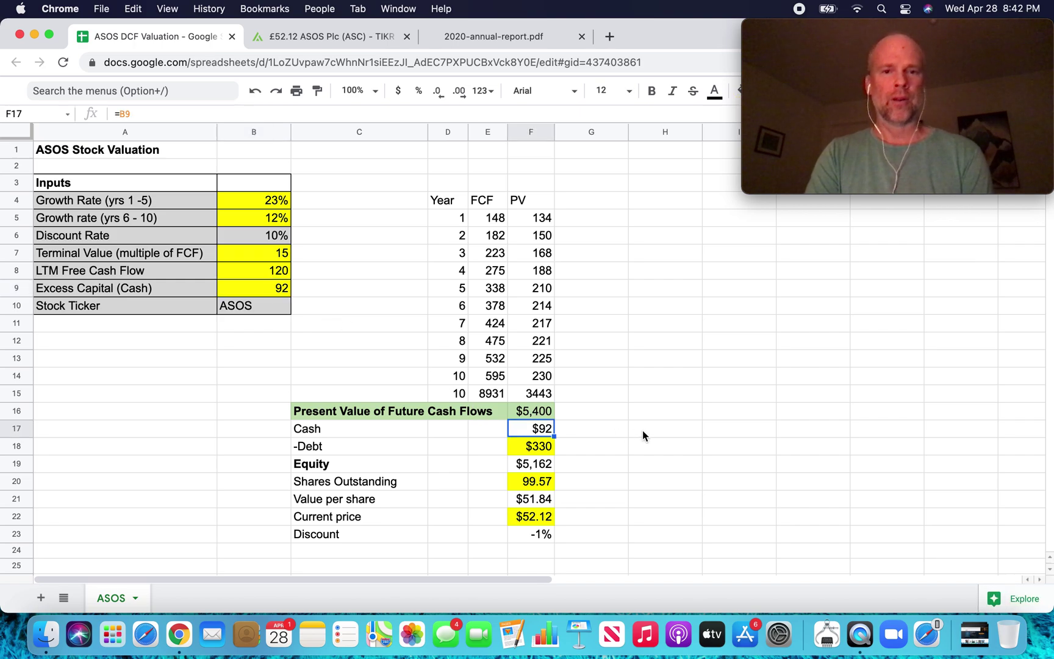
Scroll ASOS's balance sheet to supplementary data: 99.57 shares outstanding and 329.60 total debt.
left_click(335, 38)
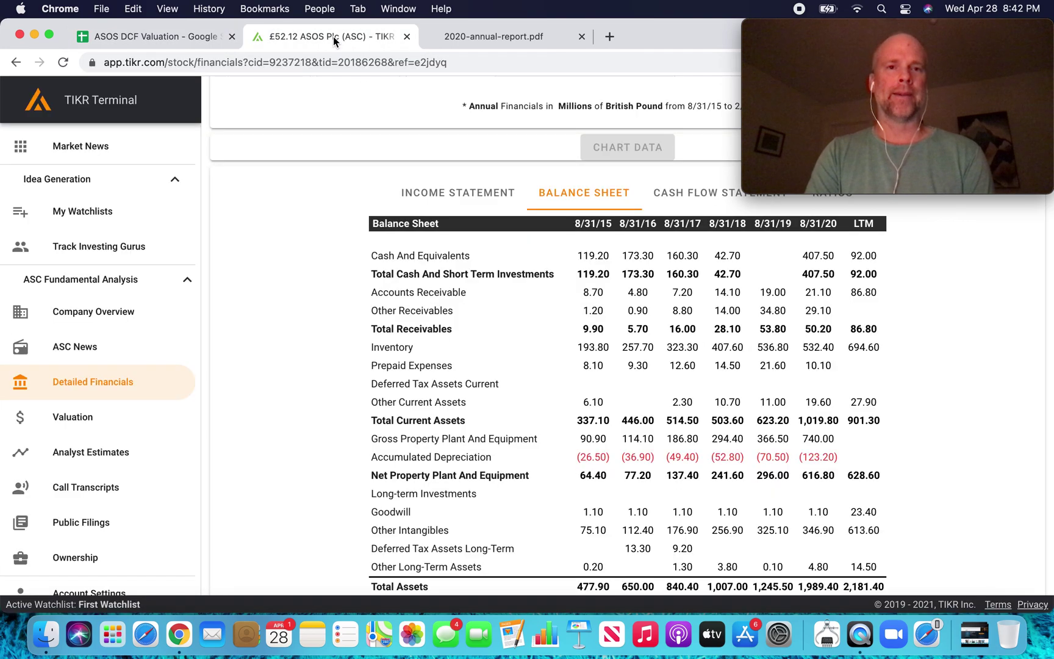
scroll(931, 330, "down", 1)
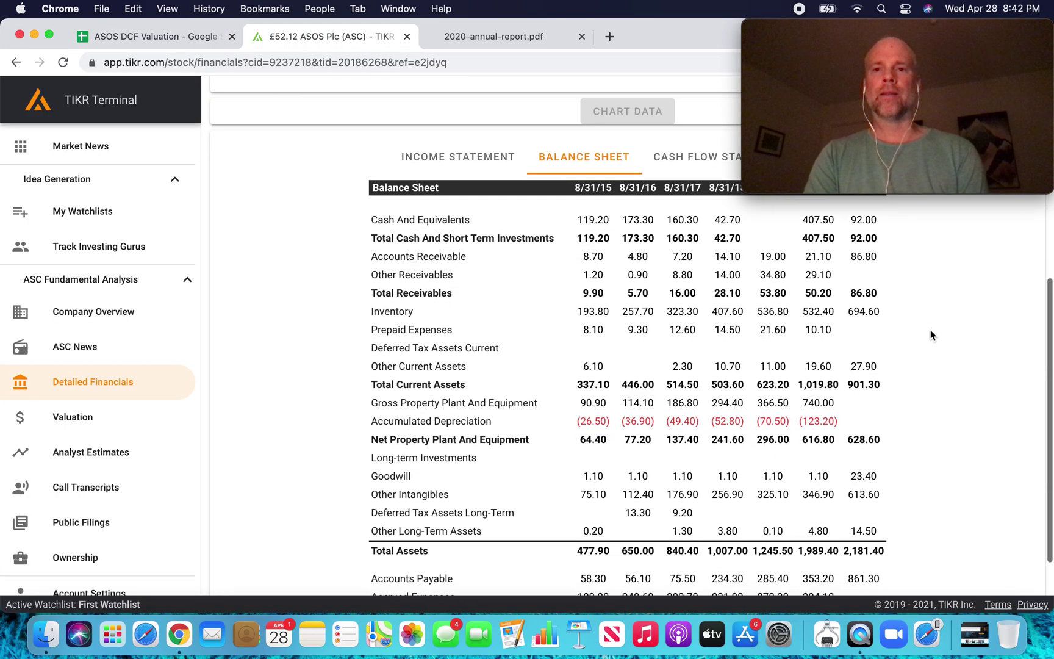
scroll(931, 329, "down", 3)
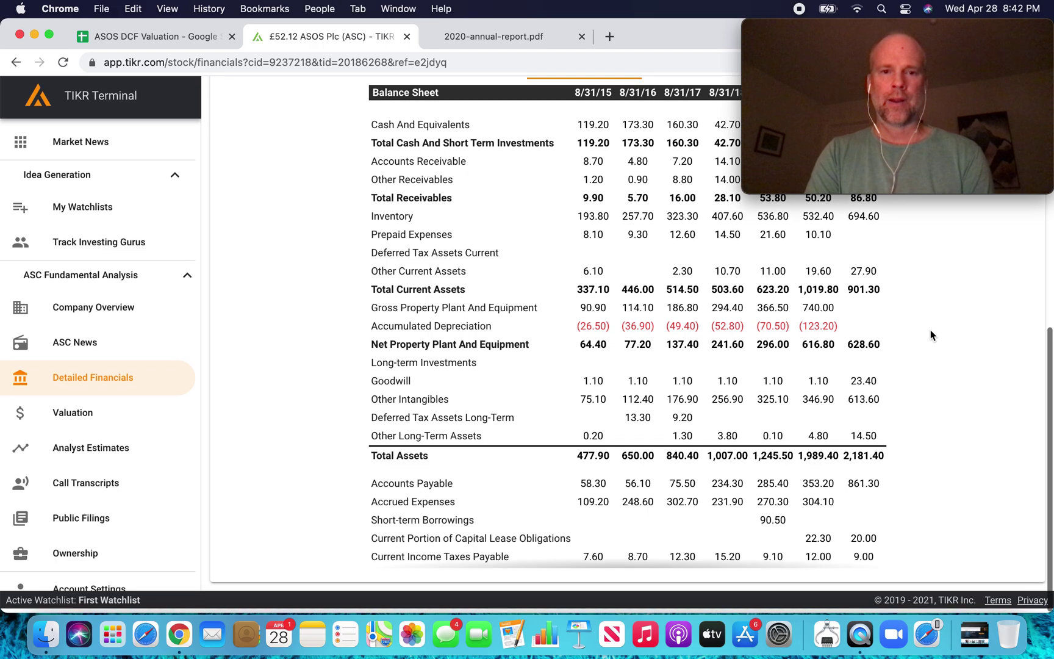
scroll(685, 375, "down", 10)
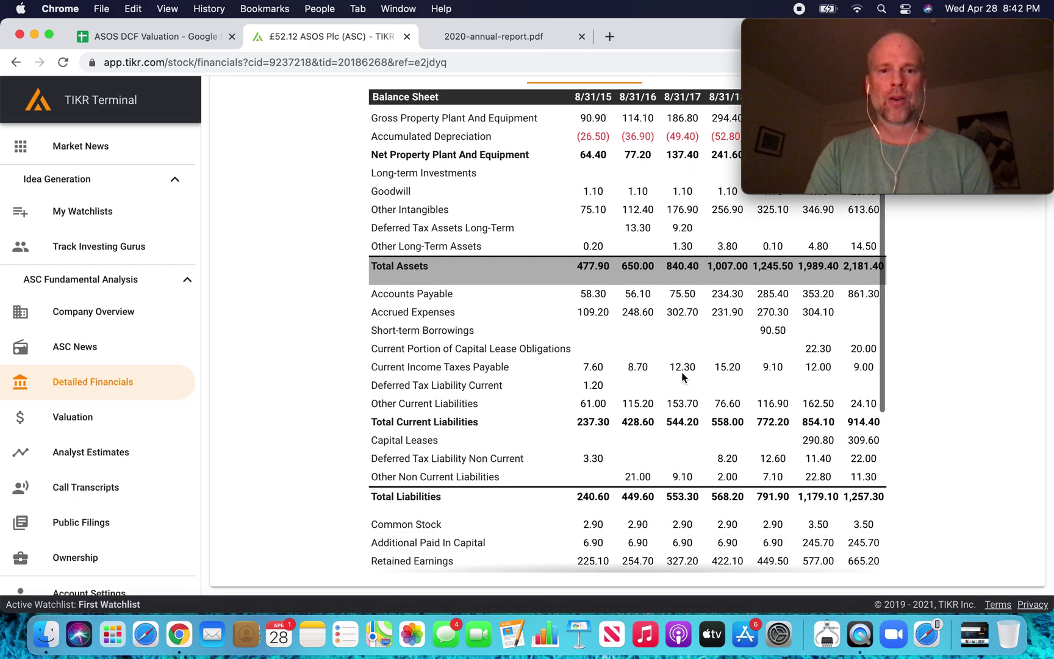
scroll(684, 376, "down", 8)
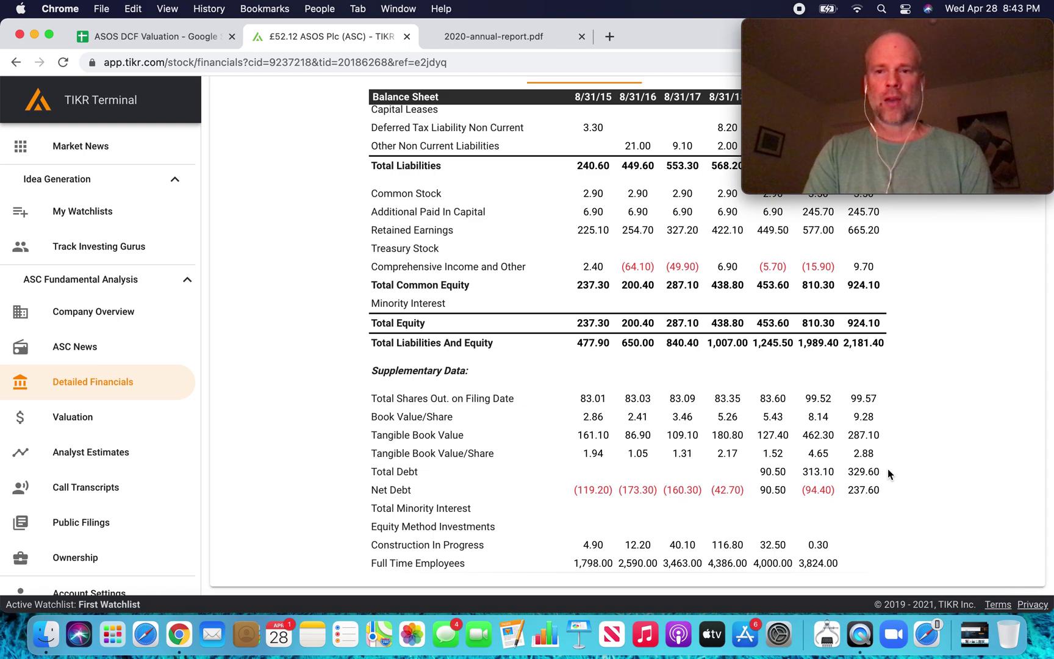
left_click(221, 39)
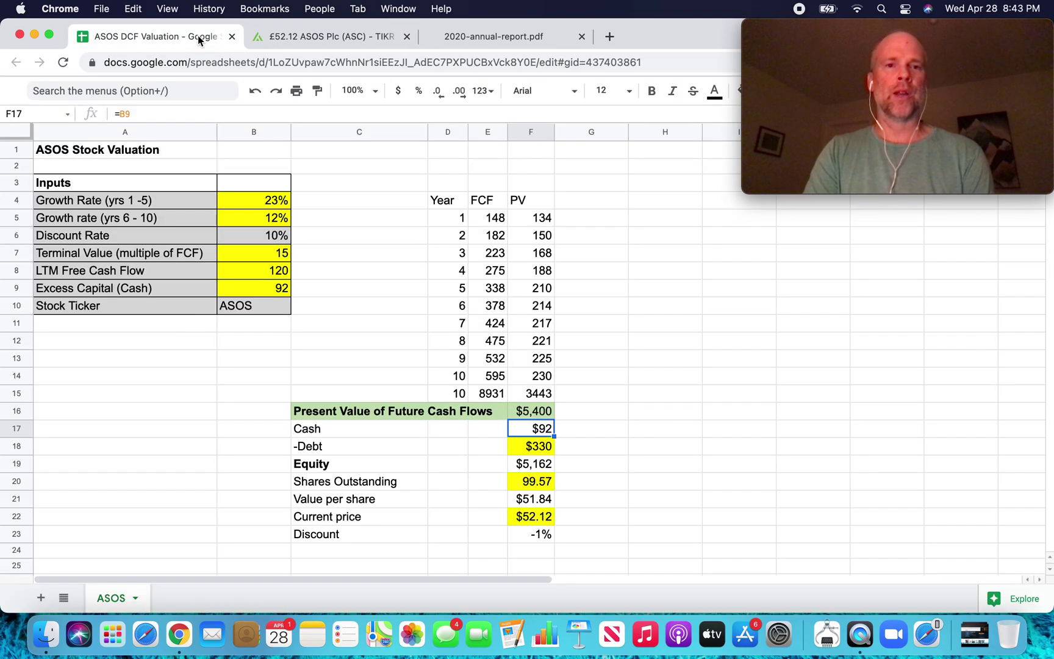
left_click(537, 451)
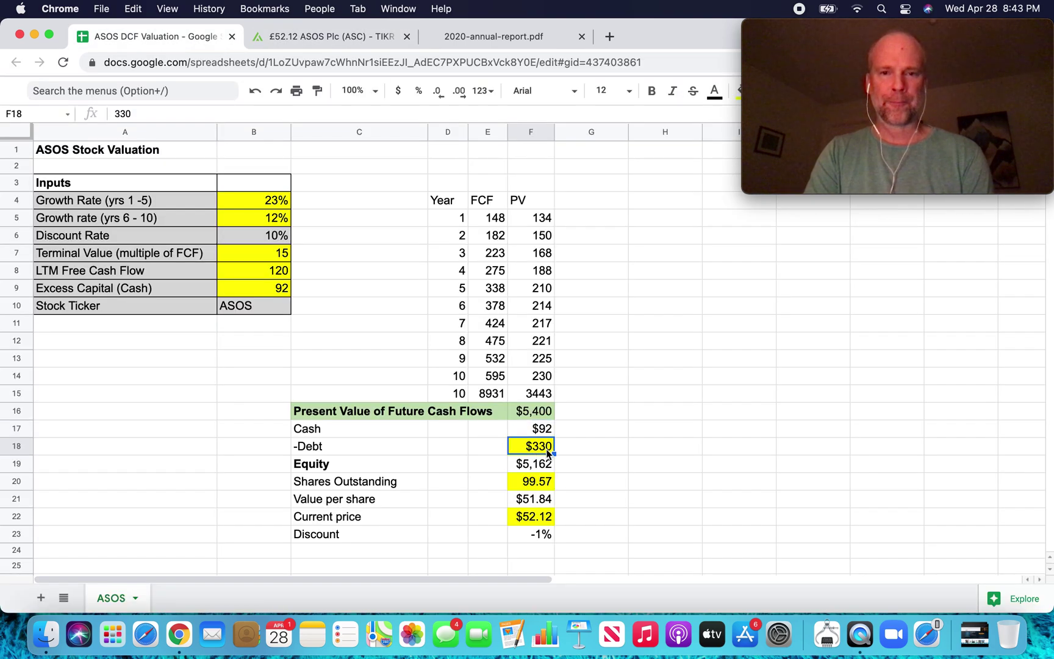
left_click(545, 468)
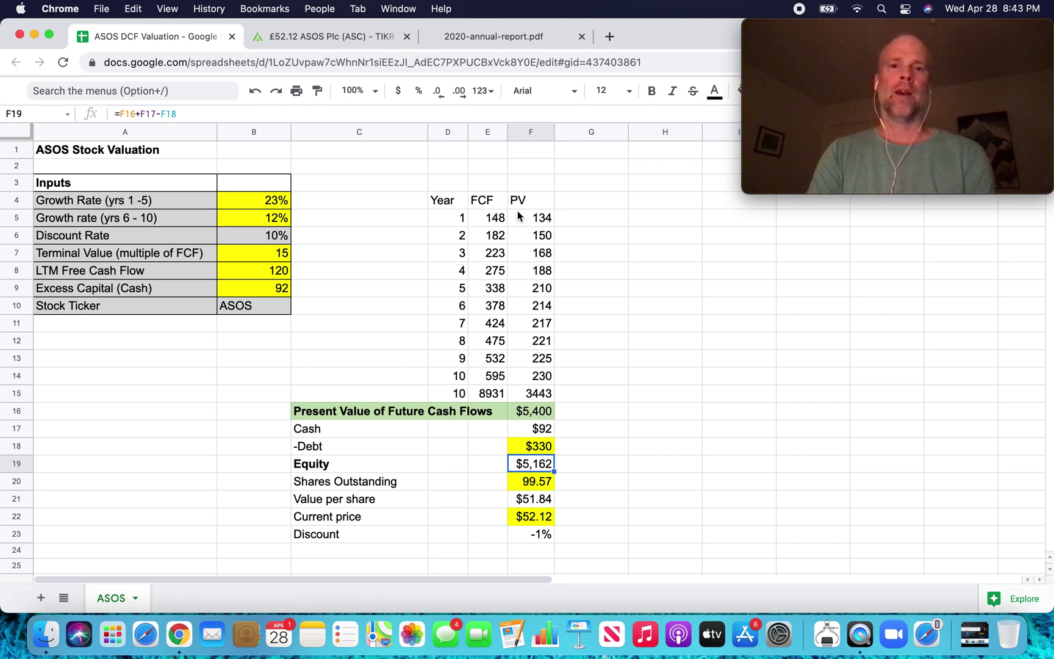
left_click(539, 219)
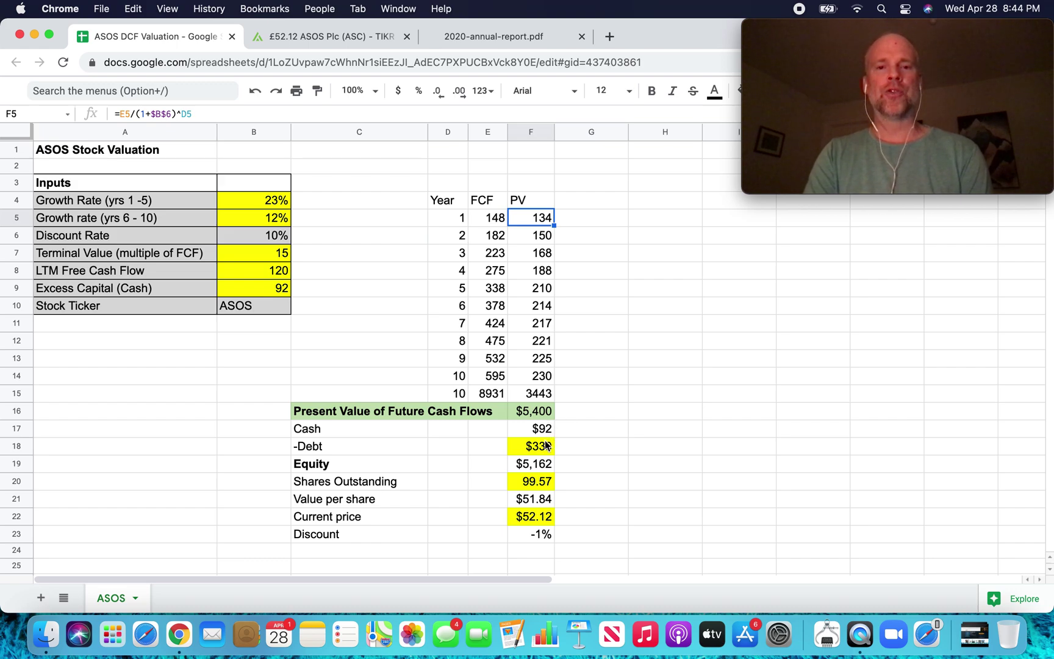
left_click(542, 465)
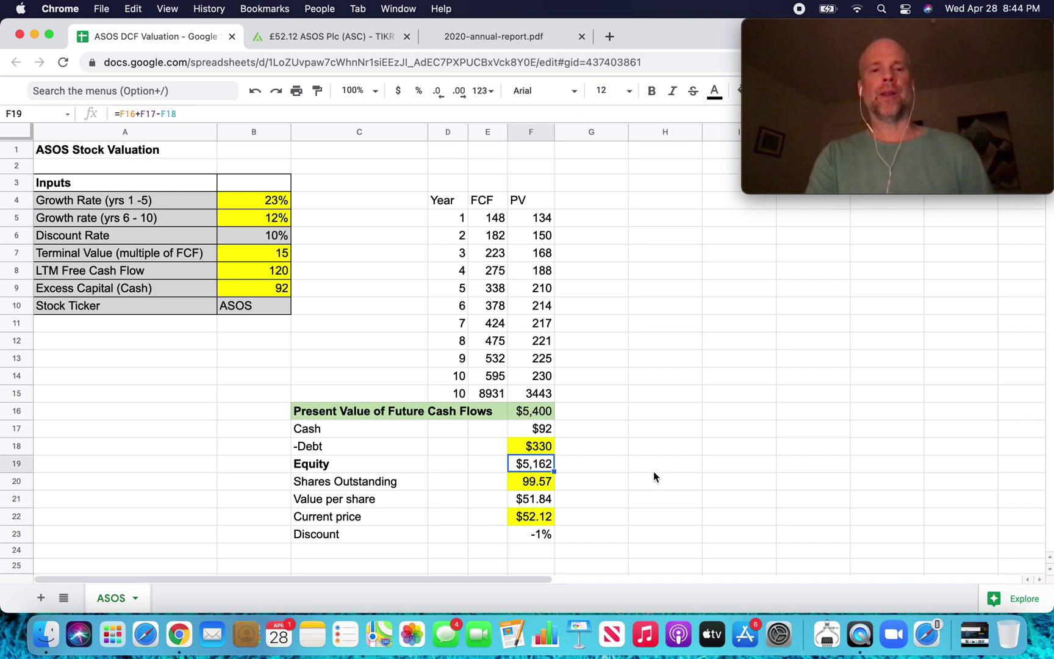
left_click(537, 482)
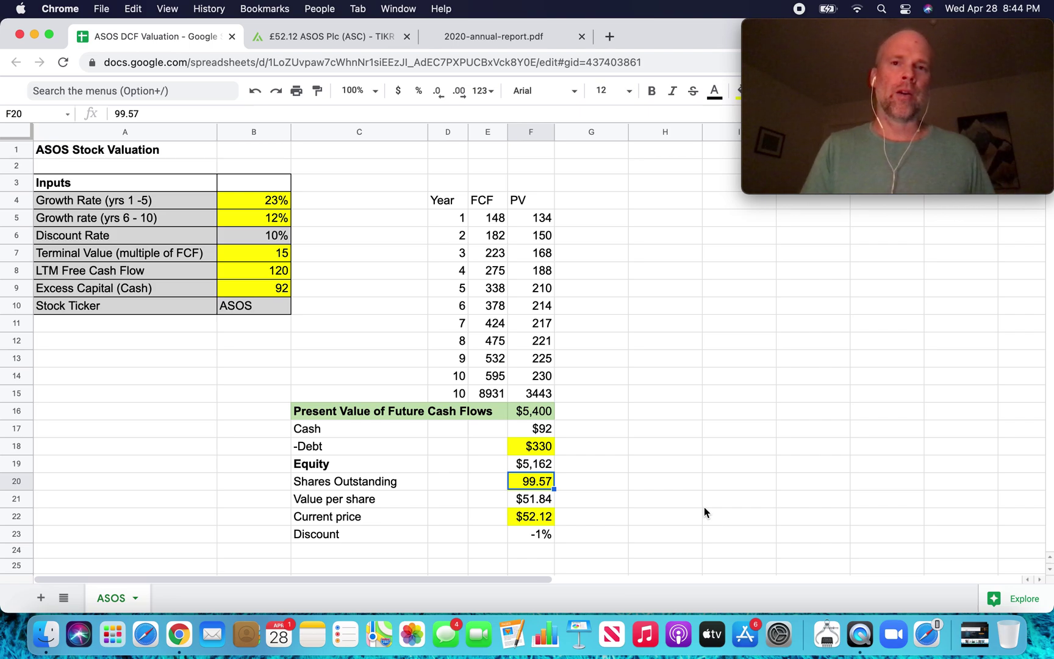
left_click(330, 38)
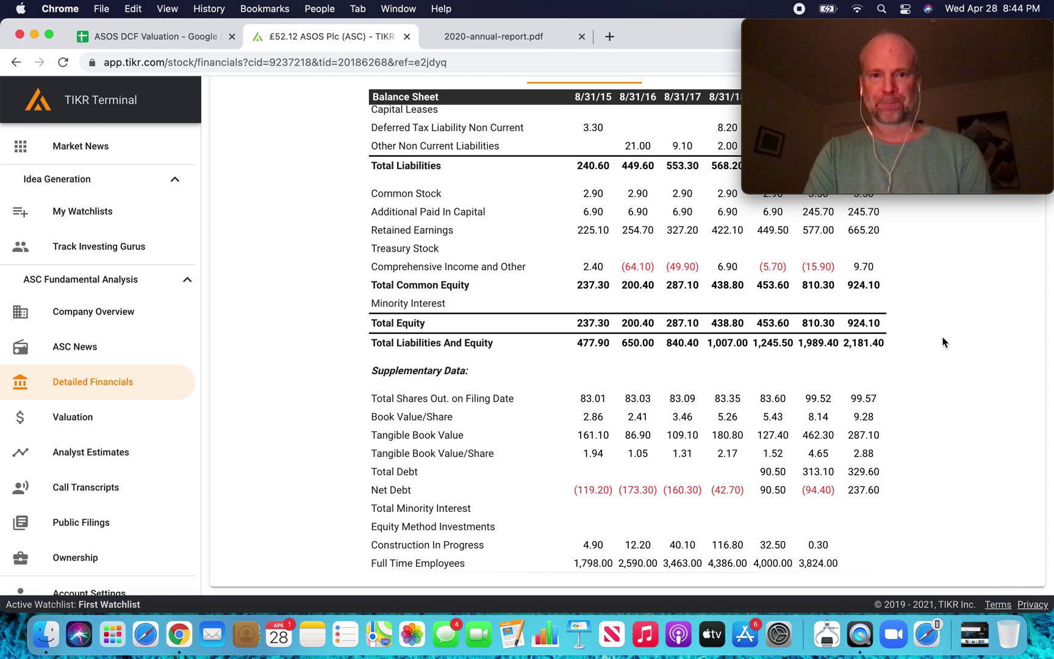
Read the 99.57 Total Shares Out. on the TIKR balance sheet before returning to the valuation.
scroll(804, 308, "up", 10)
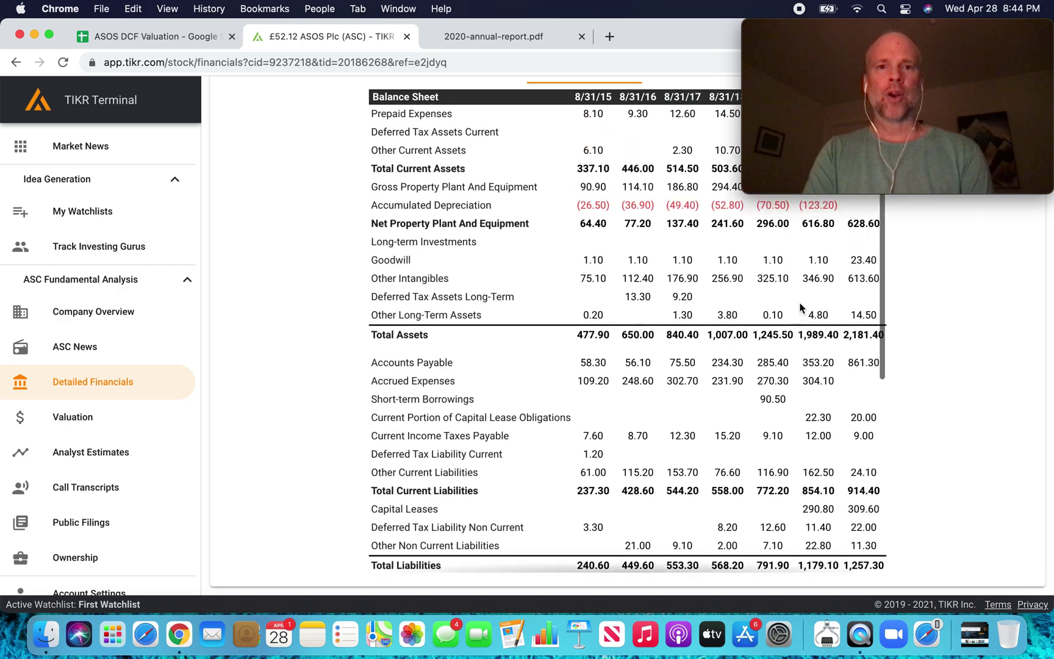
scroll(969, 352, "up", 3)
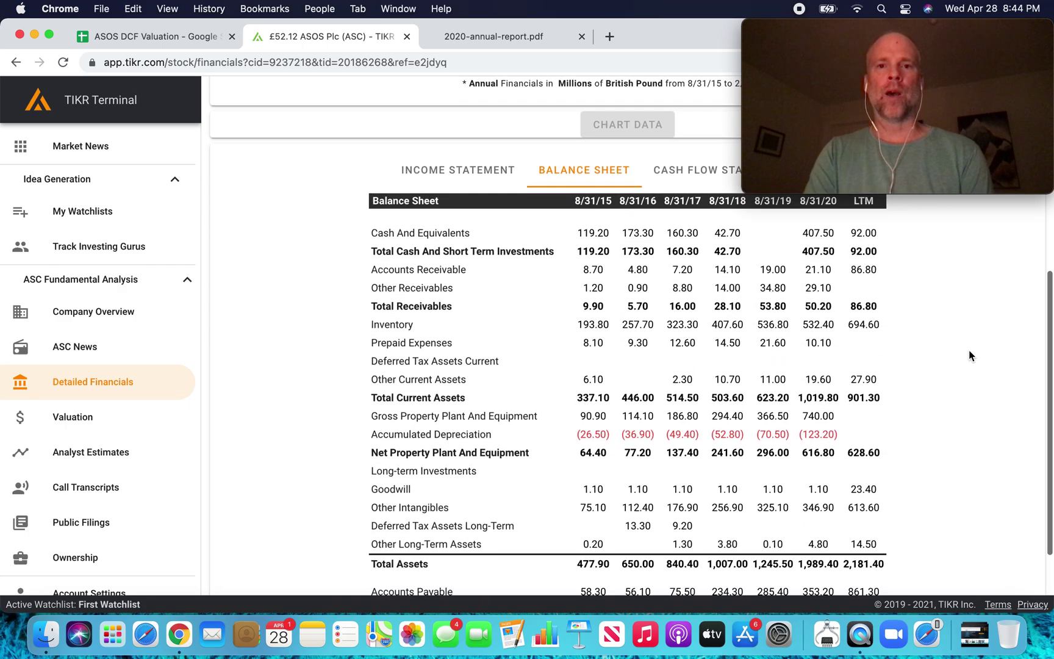
scroll(970, 353, "down", 3)
scroll(717, 423, "down", 10)
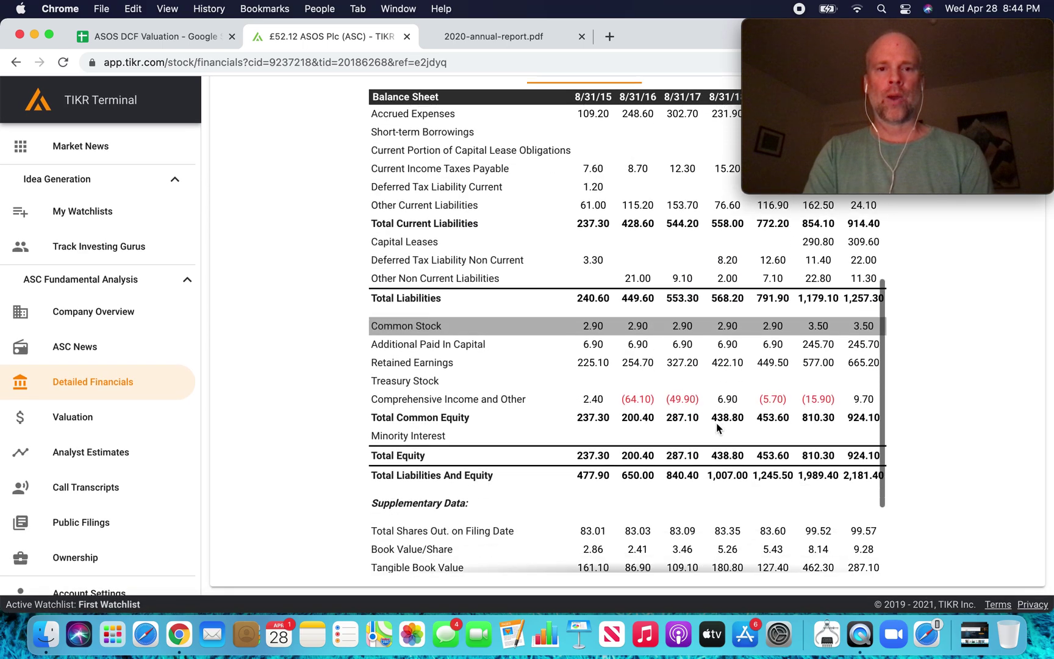
scroll(717, 427, "down", 2)
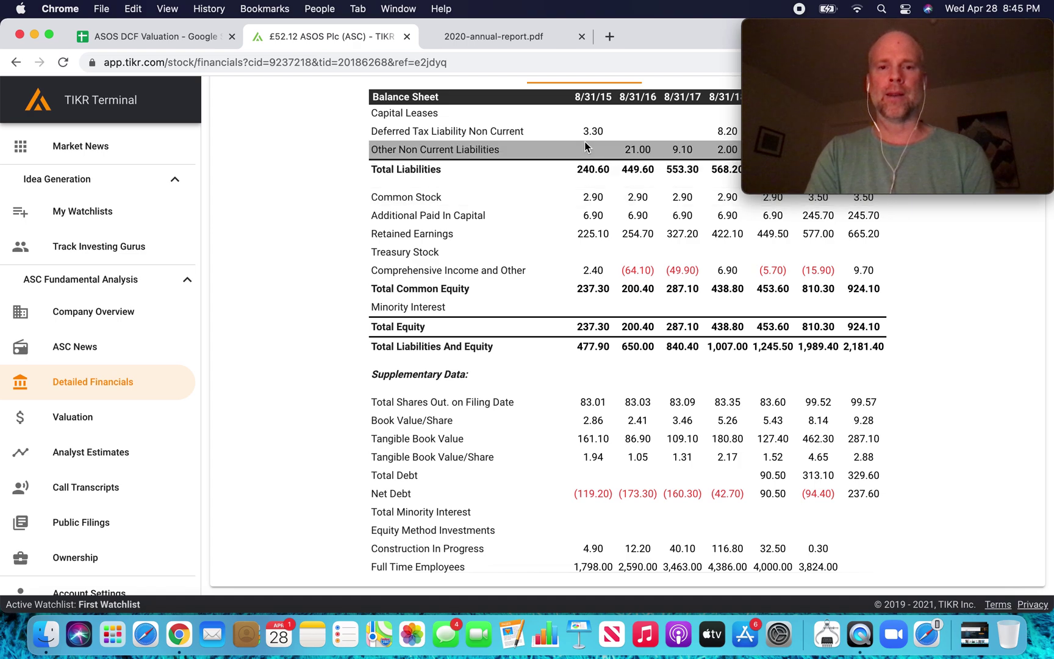
left_click(177, 31)
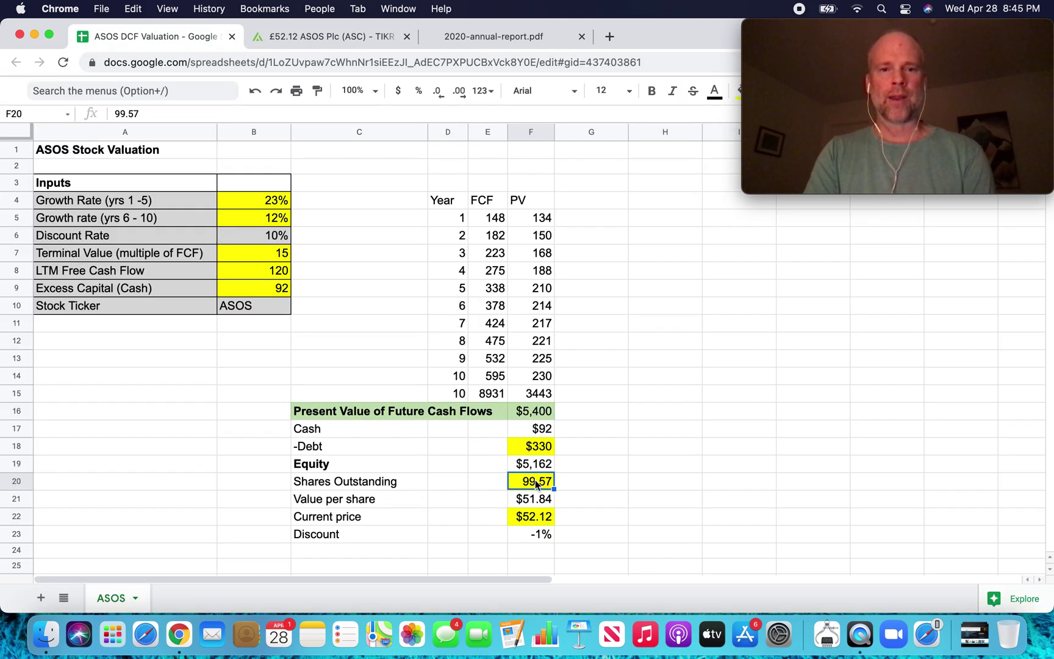
Compare the $51.84 value per share in F21 with the $52.12 price in F22, then return to TIKR's ASOS balance sheet.
left_click(538, 502)
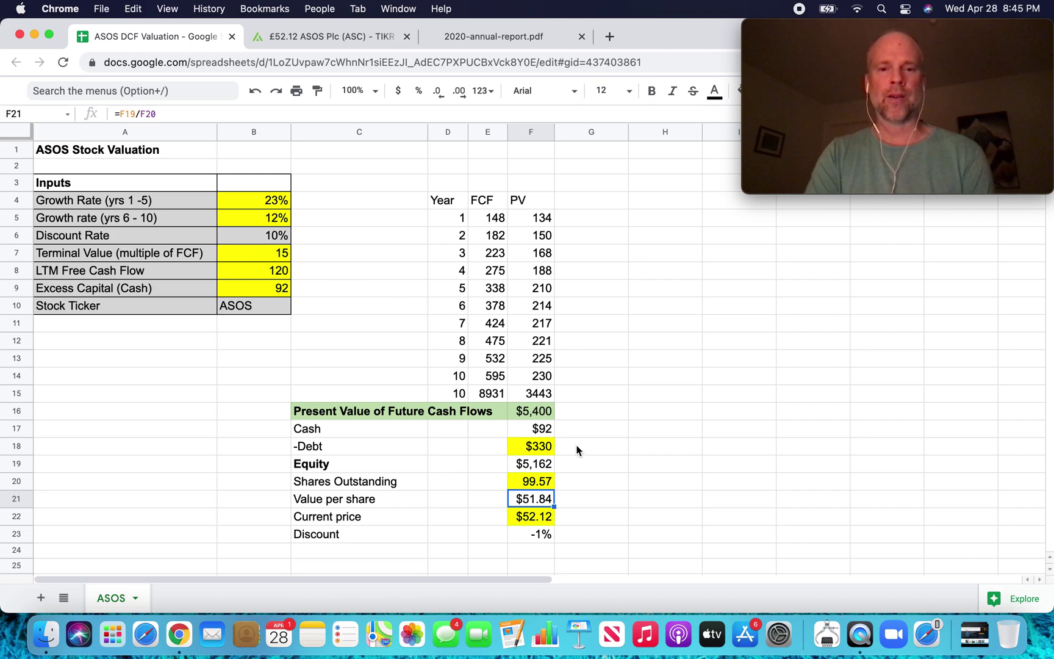
left_click(535, 518)
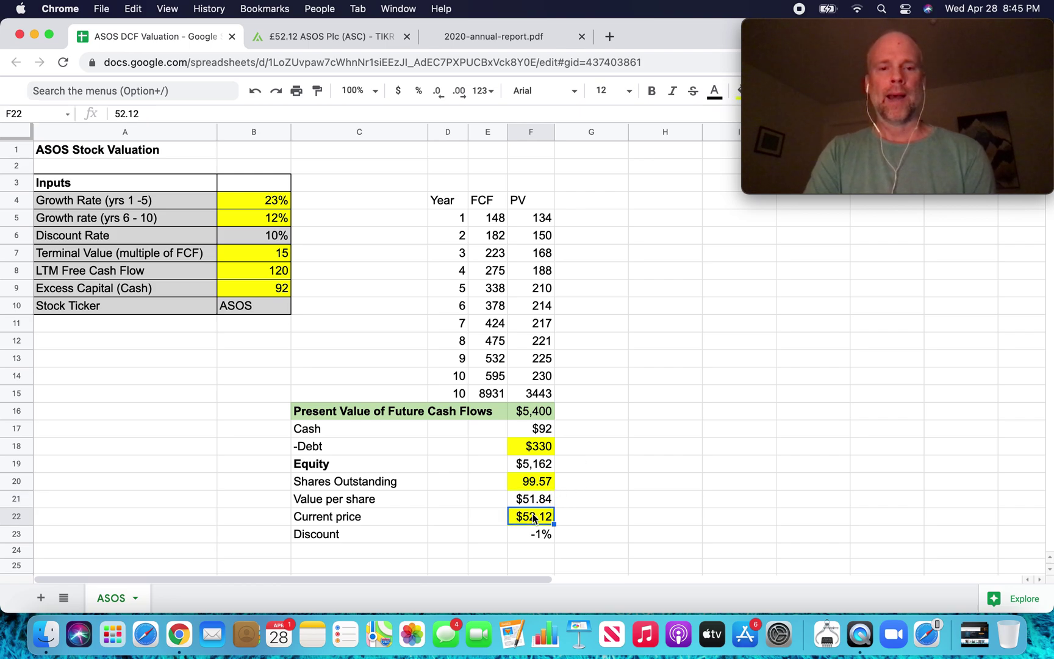
left_click(357, 36)
scroll(930, 322, "up", 10)
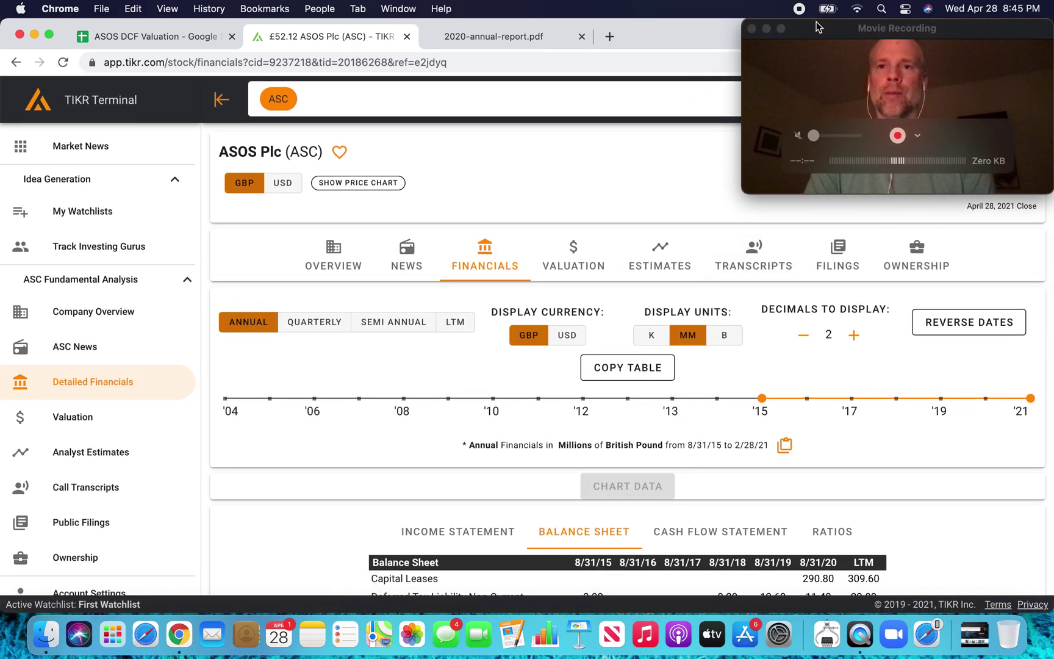
Scroll the TIKR ASOS page back to the top and return to the ASOS DCF Valuation sheet.
left_click_drag(813, 30, 837, 272)
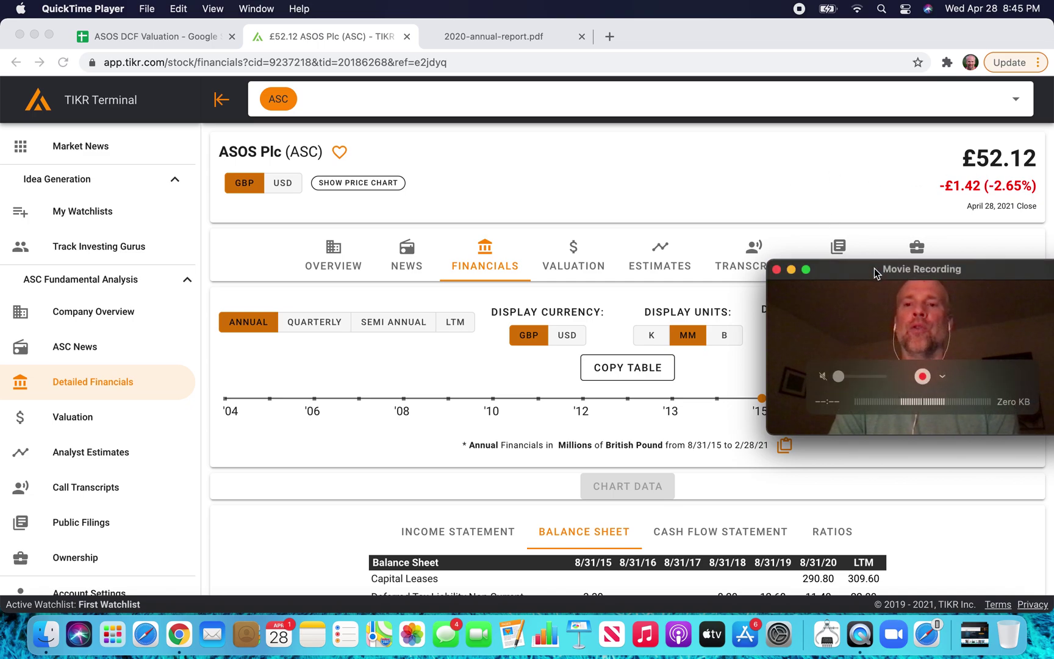
left_click_drag(876, 270, 850, 131)
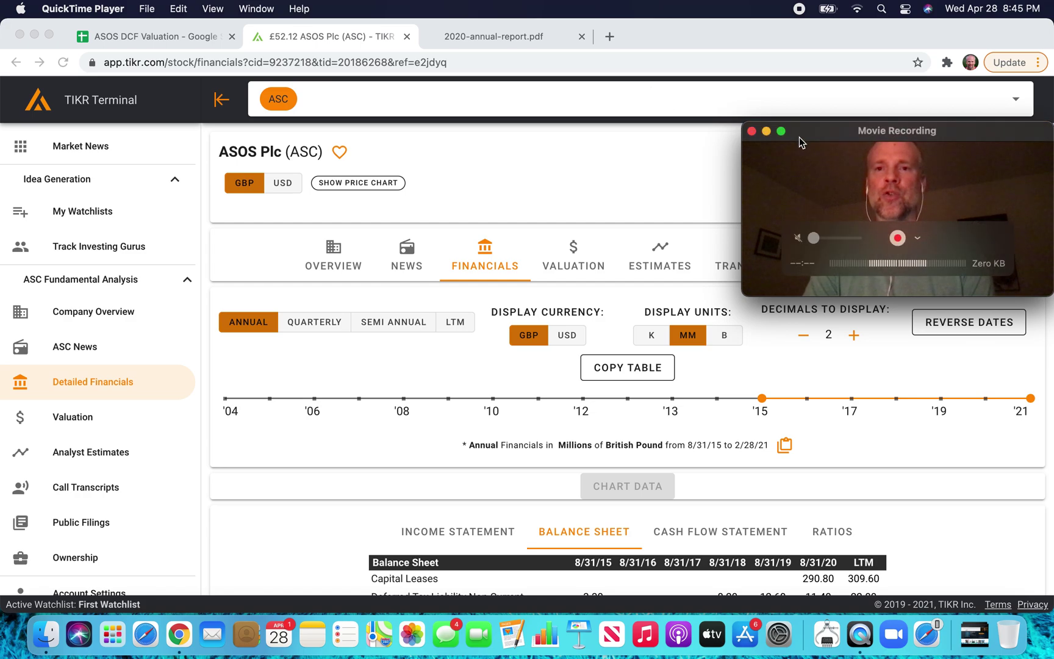
left_click_drag(812, 131, 828, 39)
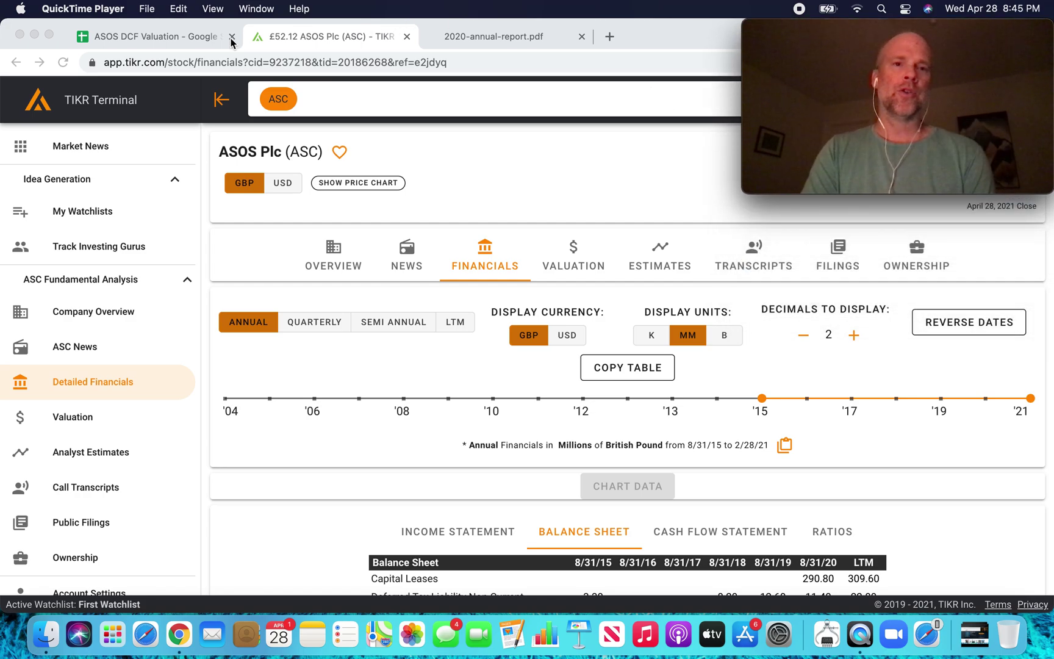
left_click(180, 38)
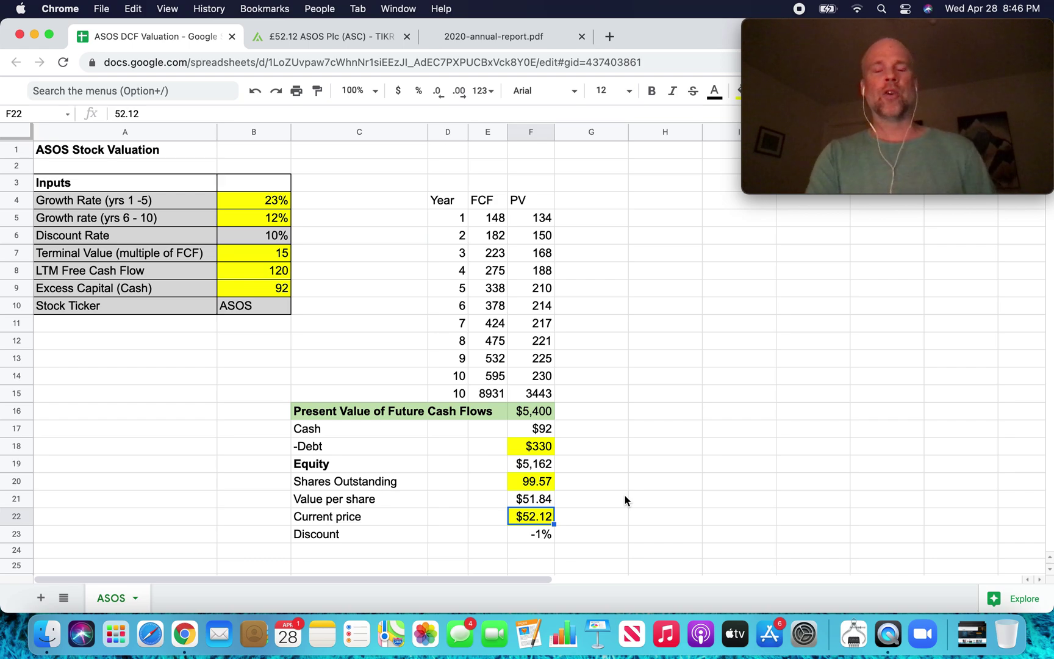
left_click(104, 151)
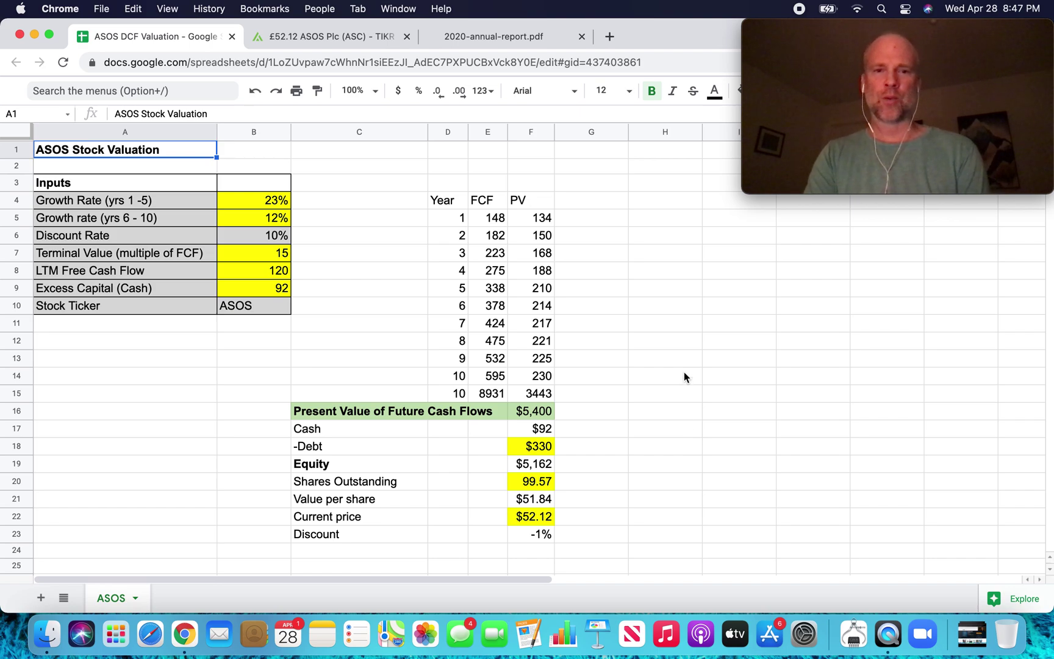
Display ASOS's 10-year price chart on TIKR (133.2% return, 8.8% CAGR).
left_click(335, 45)
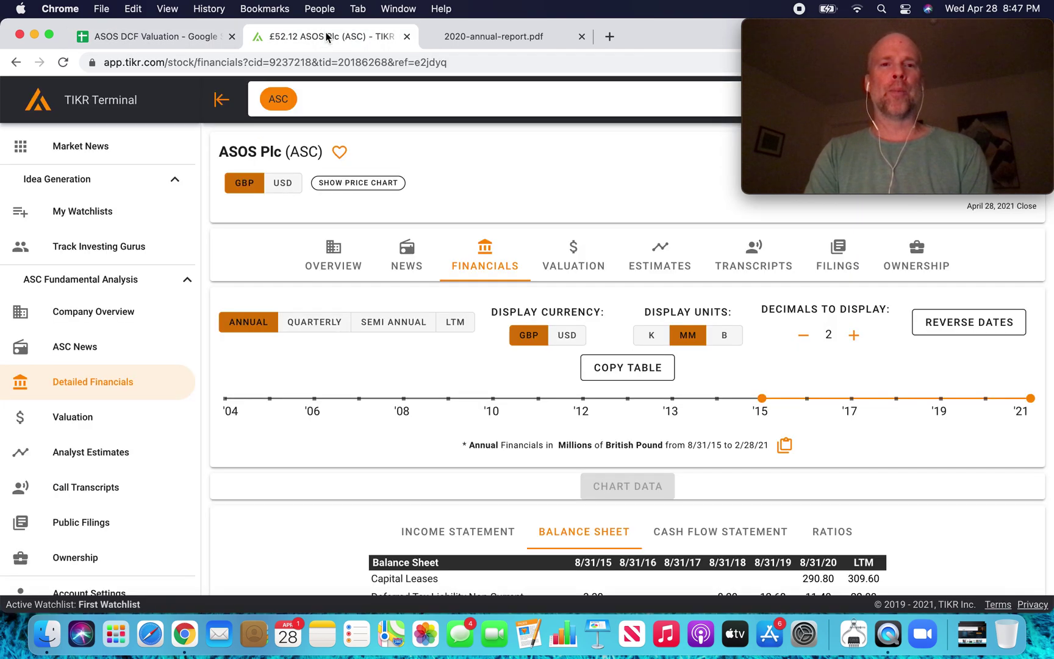
left_click(345, 183)
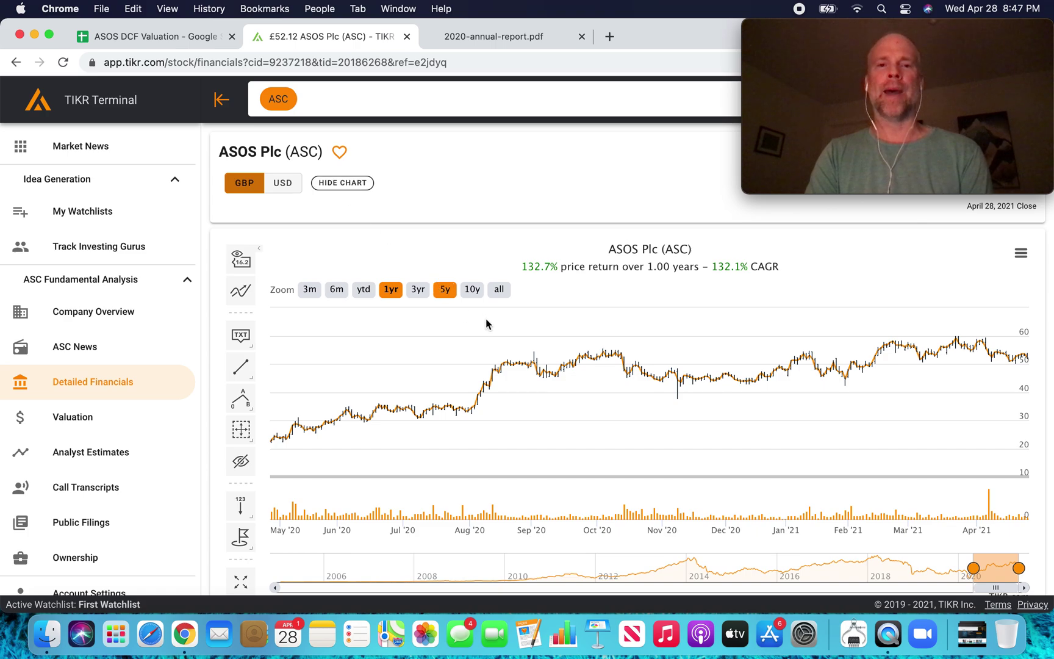
left_click(473, 291)
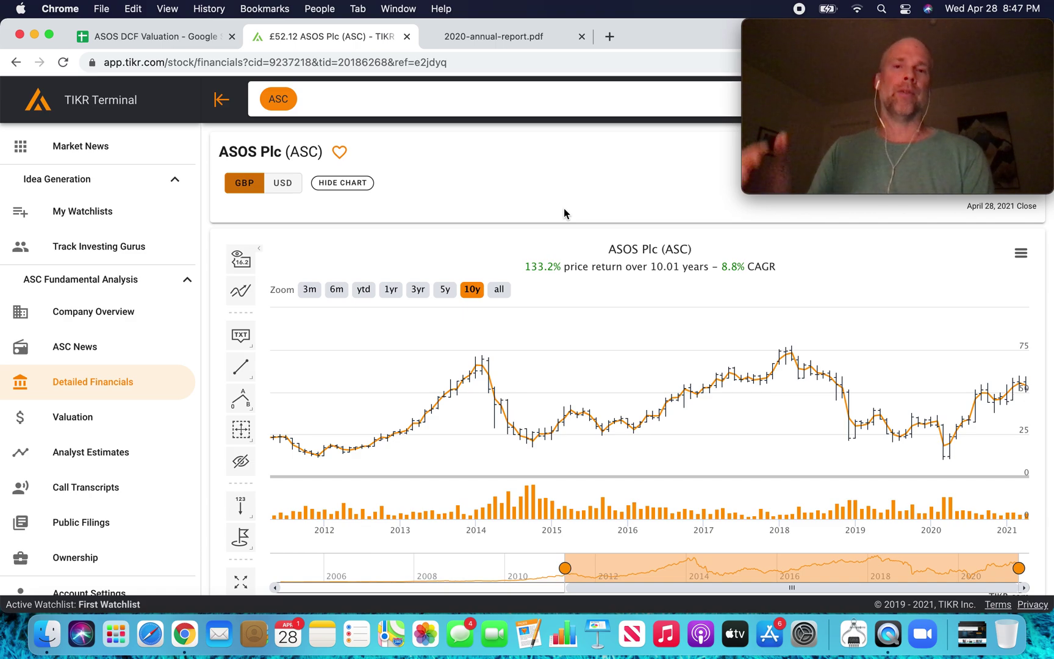
Show the full-history price chart for boohoo group plc (BOO), then return to the ASOS DCF Valuation sheet.
left_click(489, 96)
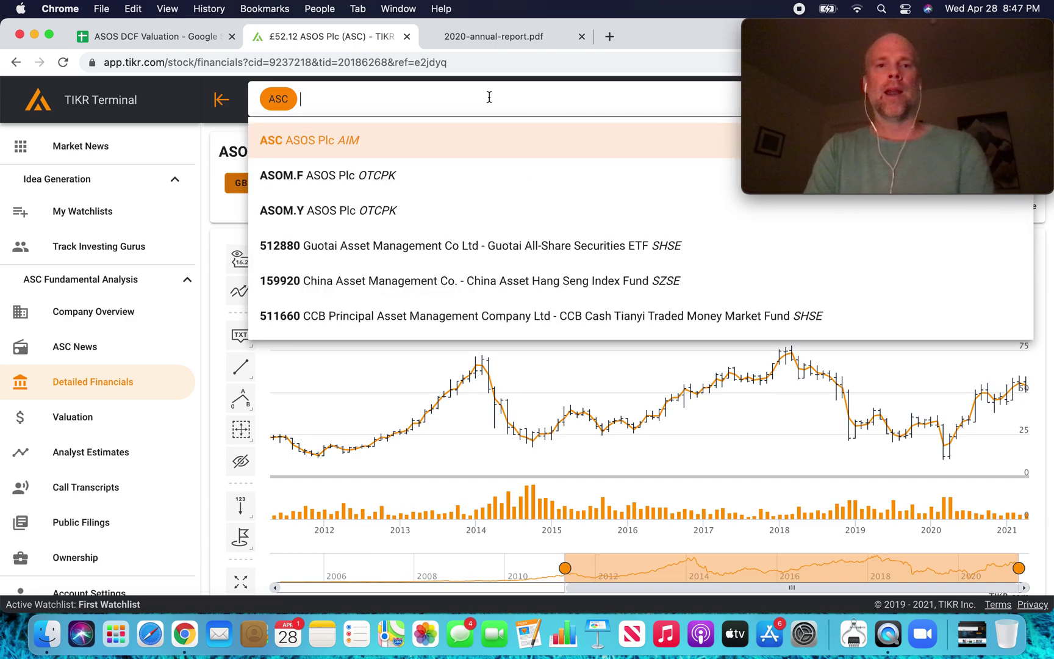
key("BackSpace")
type("boohoo")
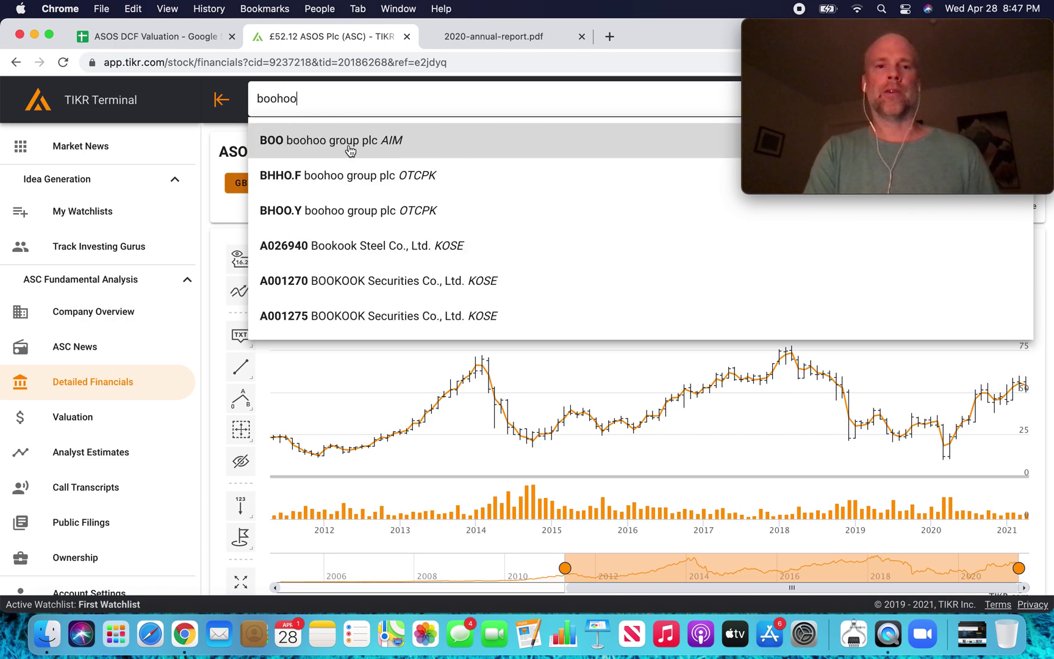
left_click(349, 147)
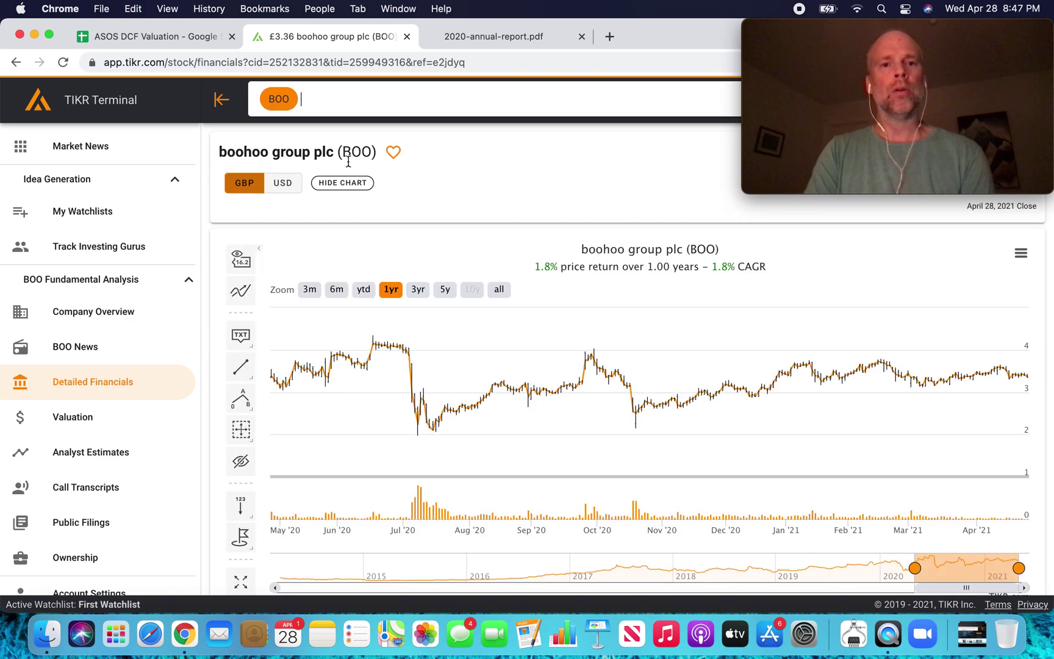
left_click(499, 290)
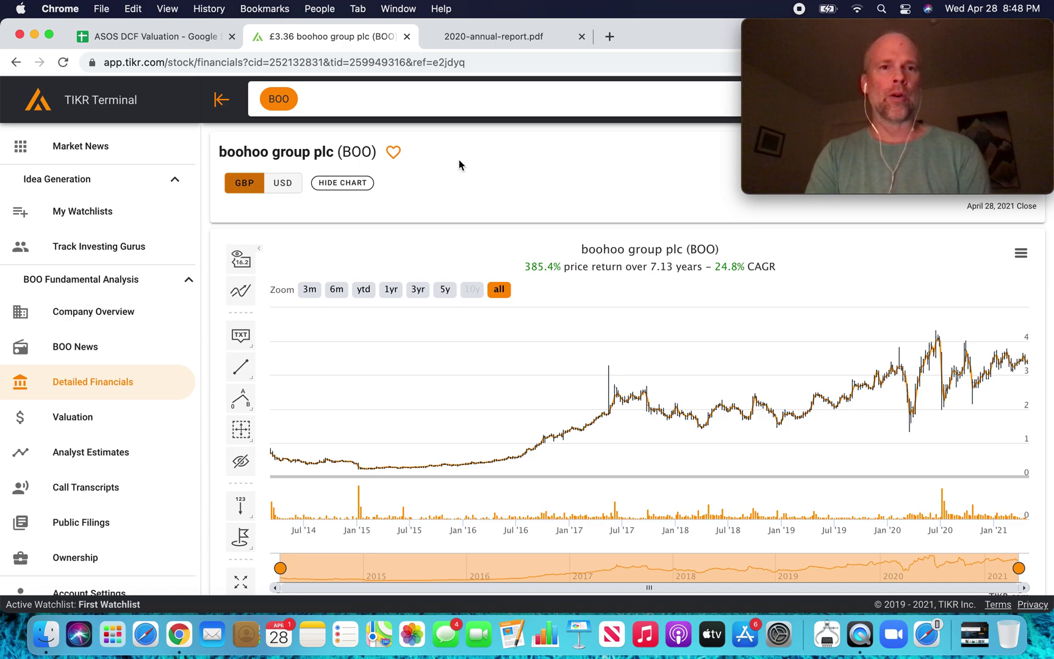
left_click(178, 40)
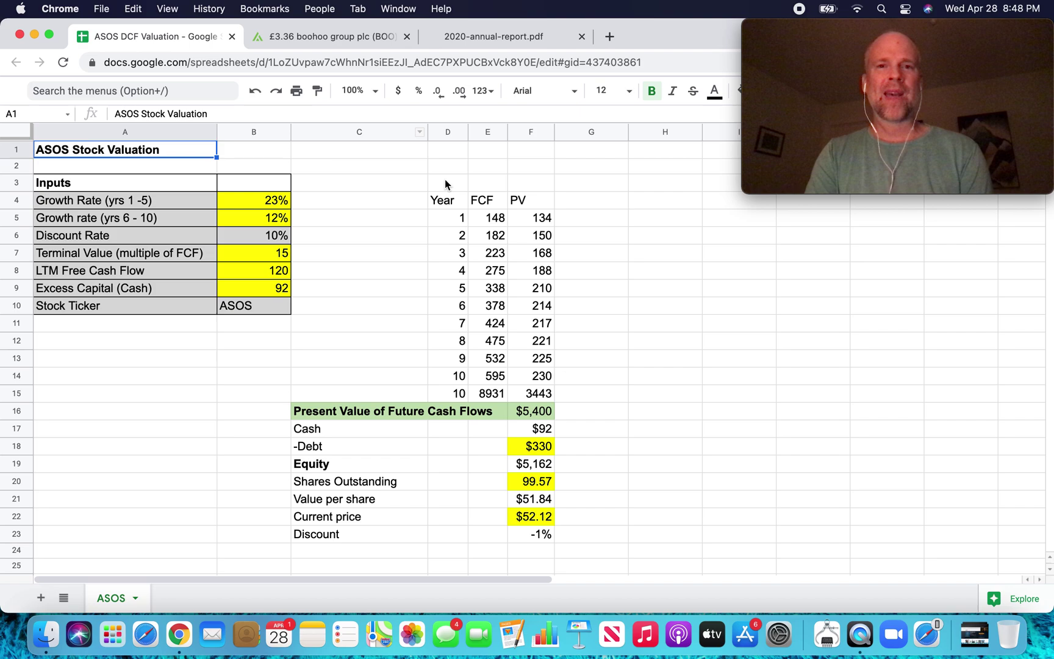